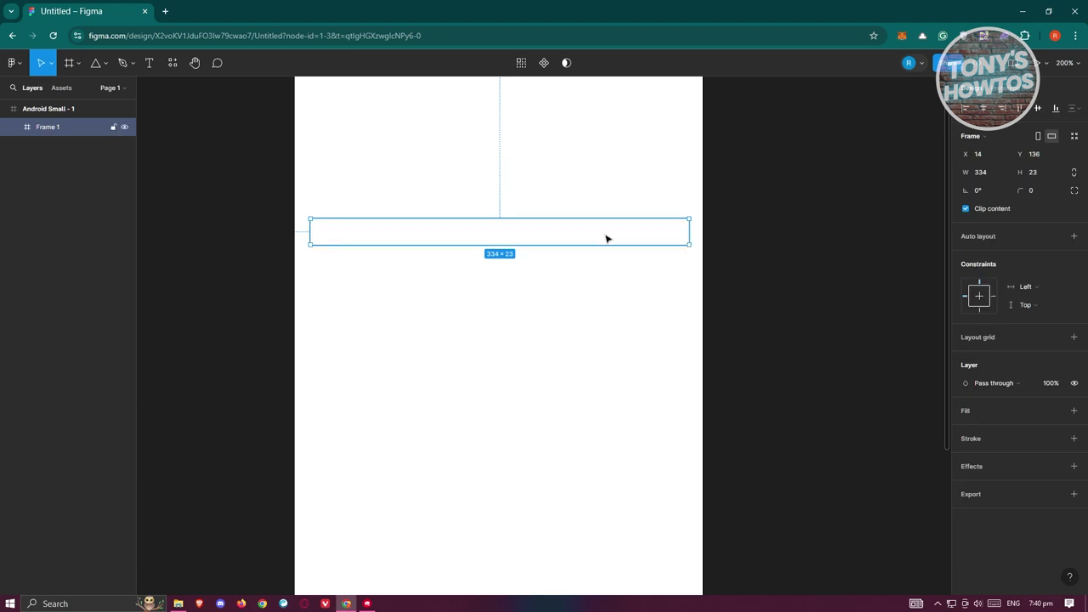
Give the empty bar frame a light grey C7C7C7 fill and a corner radius of 10
left_click(1074, 410)
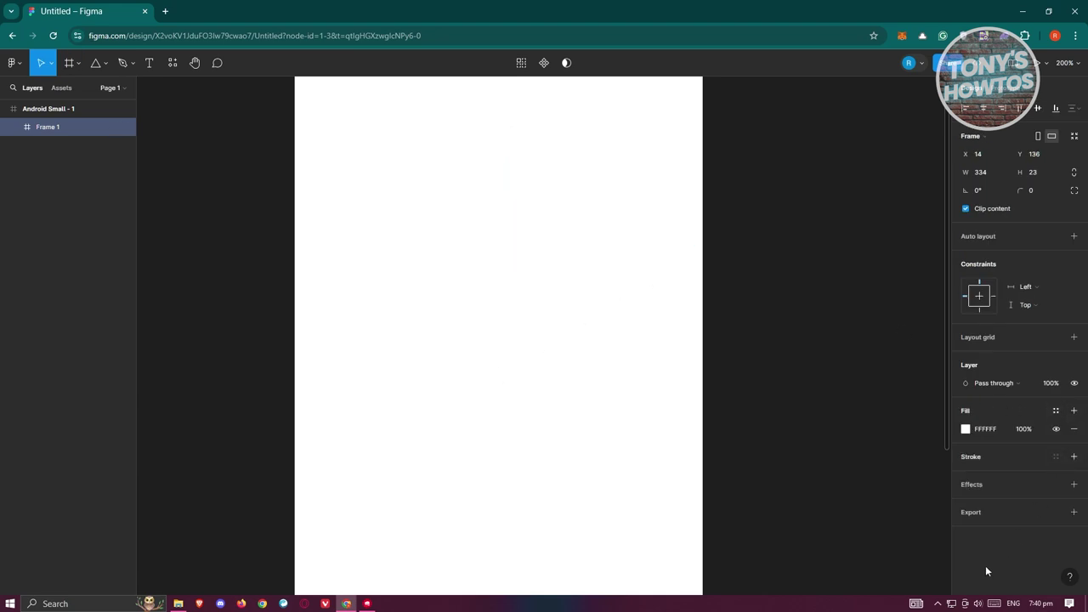
left_click(966, 429)
left_click_drag(829, 338, 807, 333)
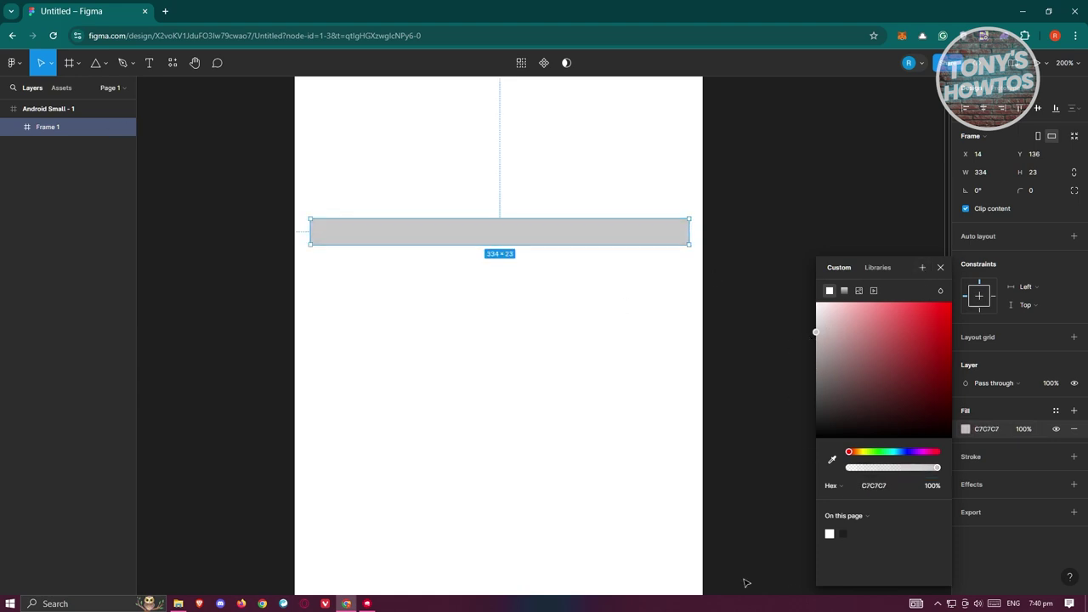
left_click(1032, 193)
key("Return")
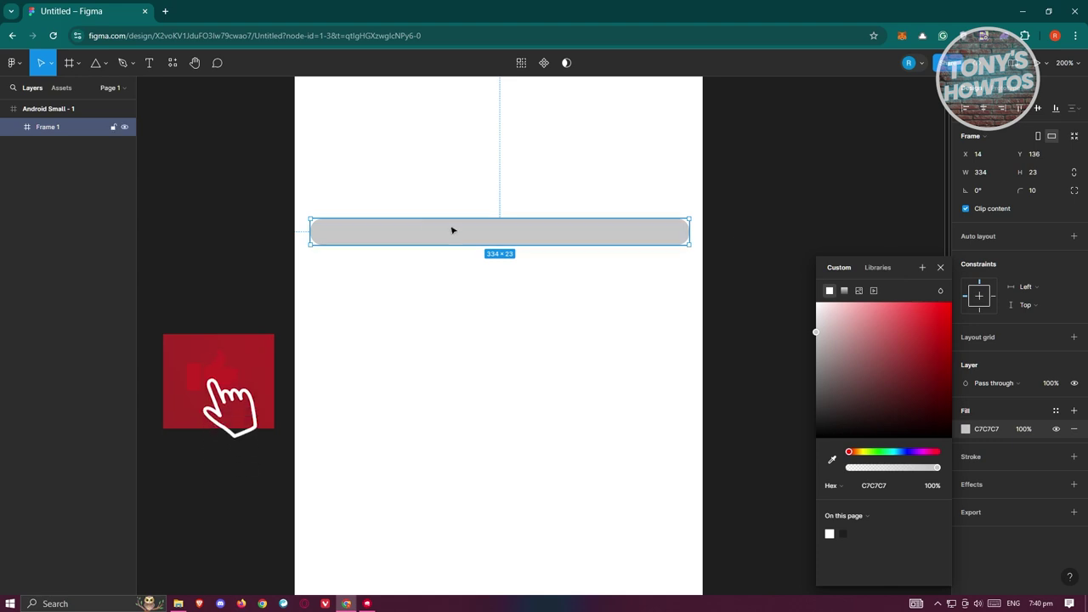
Draw a rectangle about 326 × 27 over the grey bar, starting at its left end
left_click(104, 63)
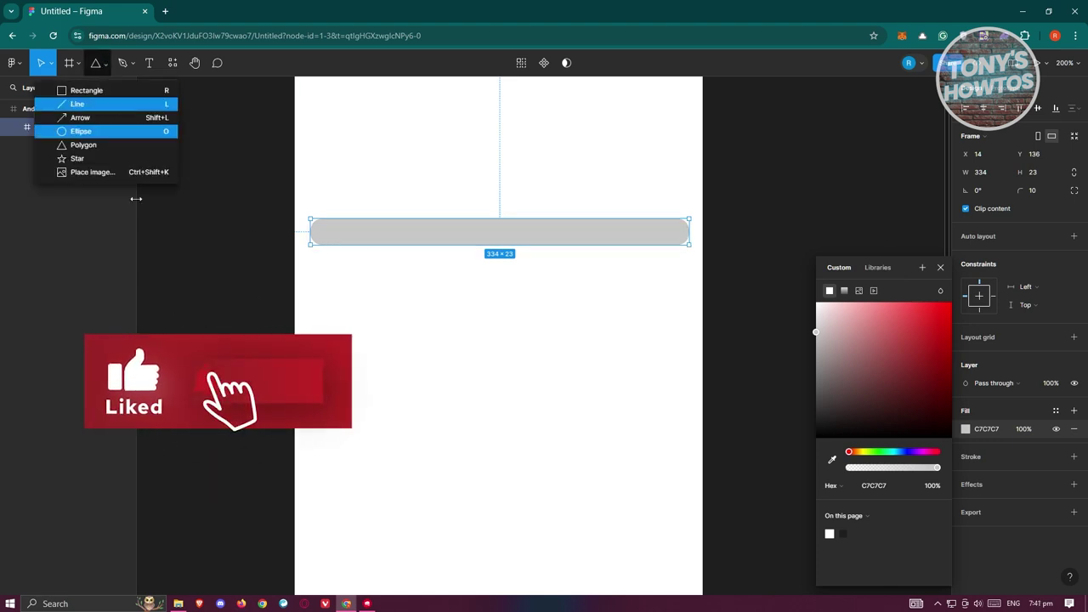
left_click(85, 87)
mouse_move(303, 201)
left_mouse_down()
mouse_move(658, 272)
mouse_move(671, 259)
mouse_move(669, 226)
mouse_move(660, 239)
left_mouse_up()
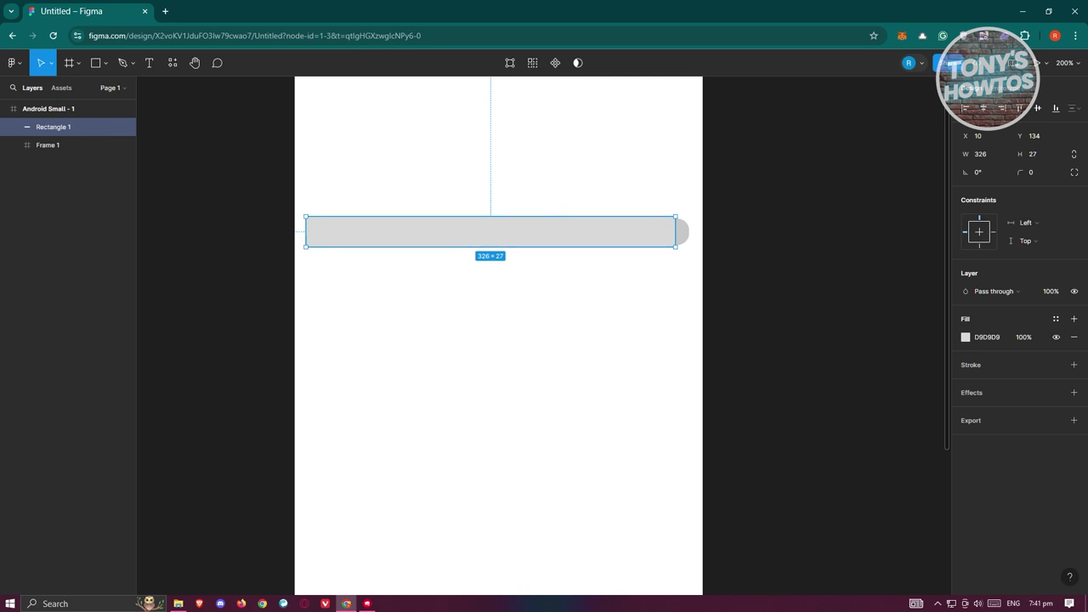
Fill the new rectangle with orange FFA95A and set its corner radius to 10
left_click(967, 338)
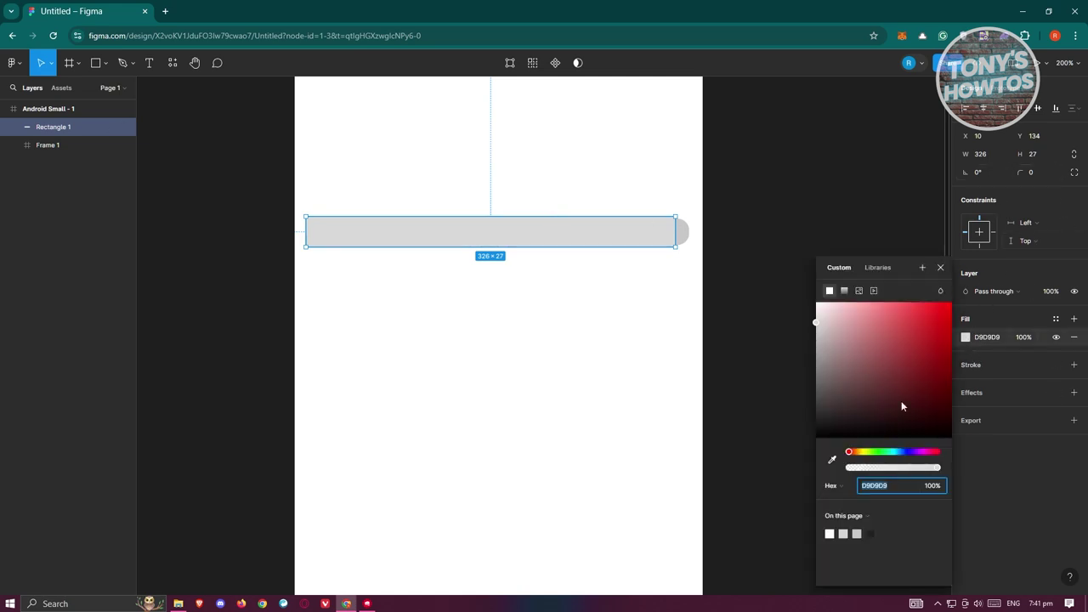
left_click_drag(854, 456, 857, 456)
left_click_drag(904, 331, 904, 302)
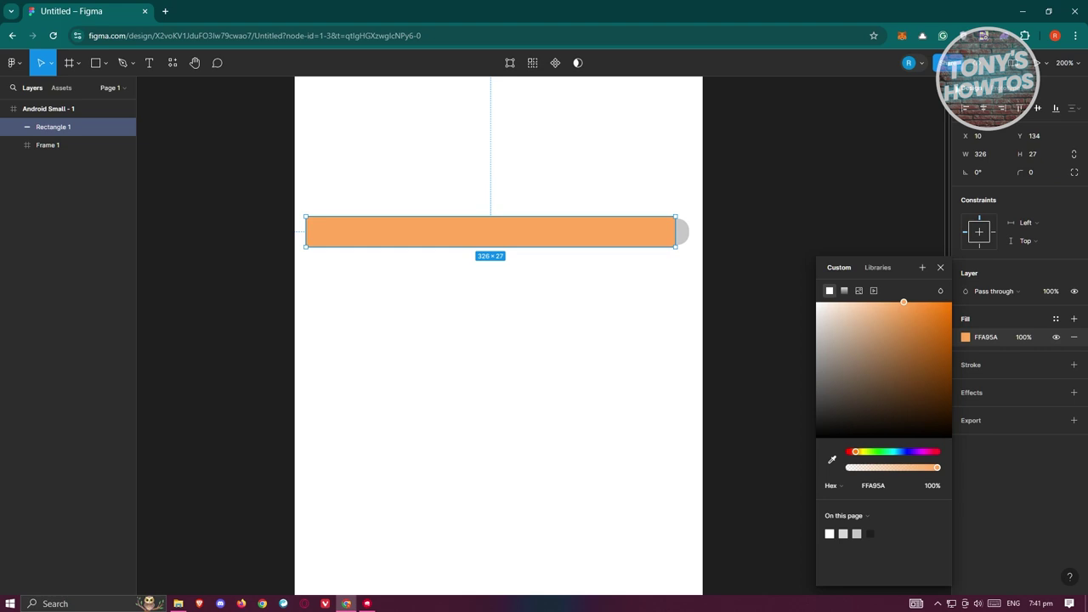
left_click(1032, 171)
type("1")
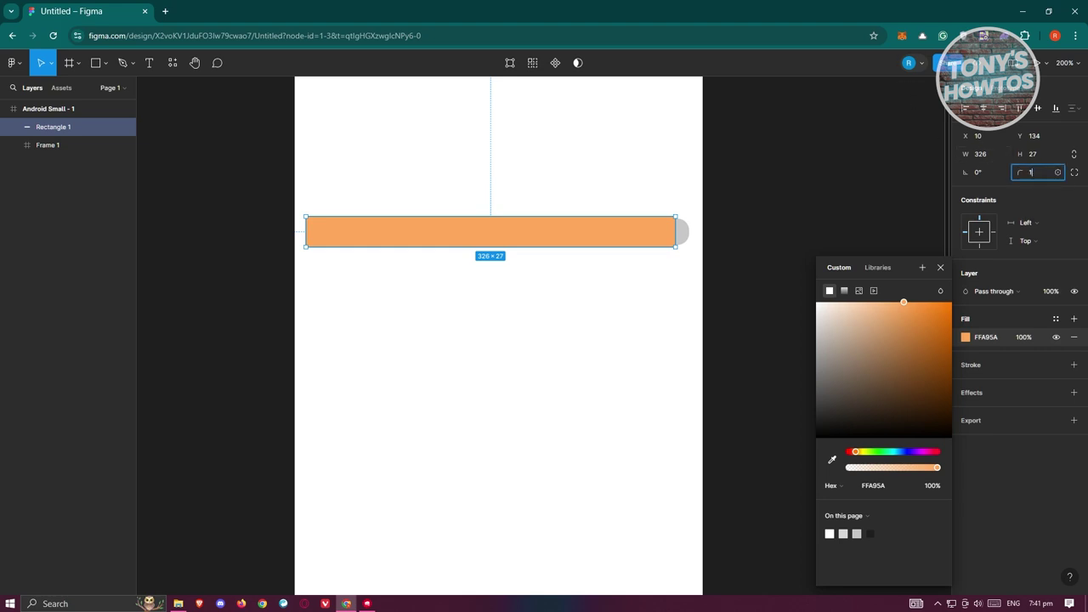
key("Return")
left_click(739, 236)
Nest the orange rectangle inside Frame 1 and shift it left to about X -297, leaving a short orange section at the bar's left end
left_click_drag(60, 129, 75, 154)
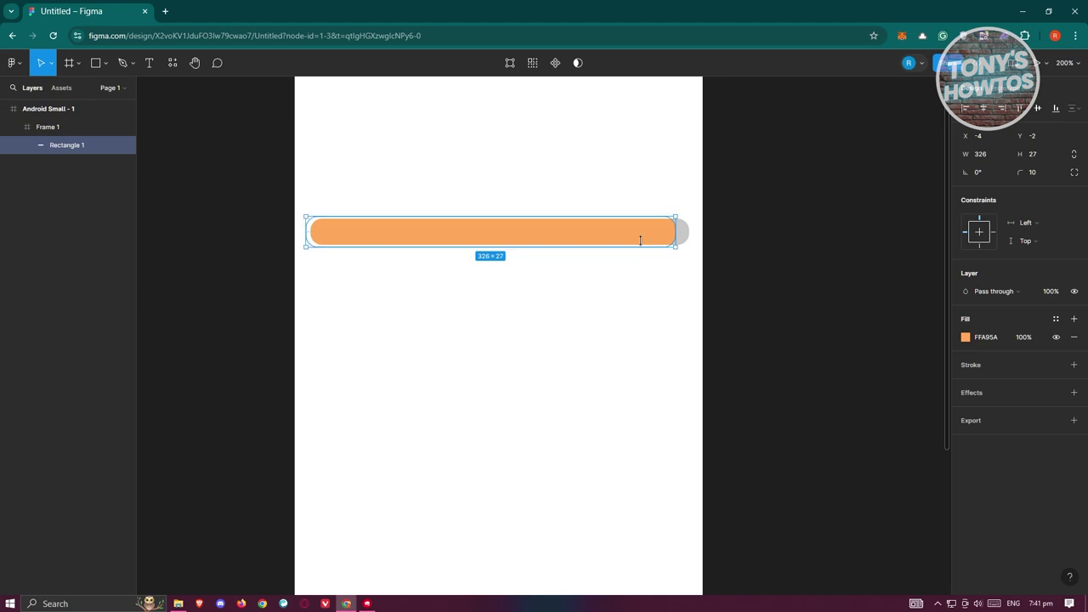
left_click_drag(647, 238, 315, 235)
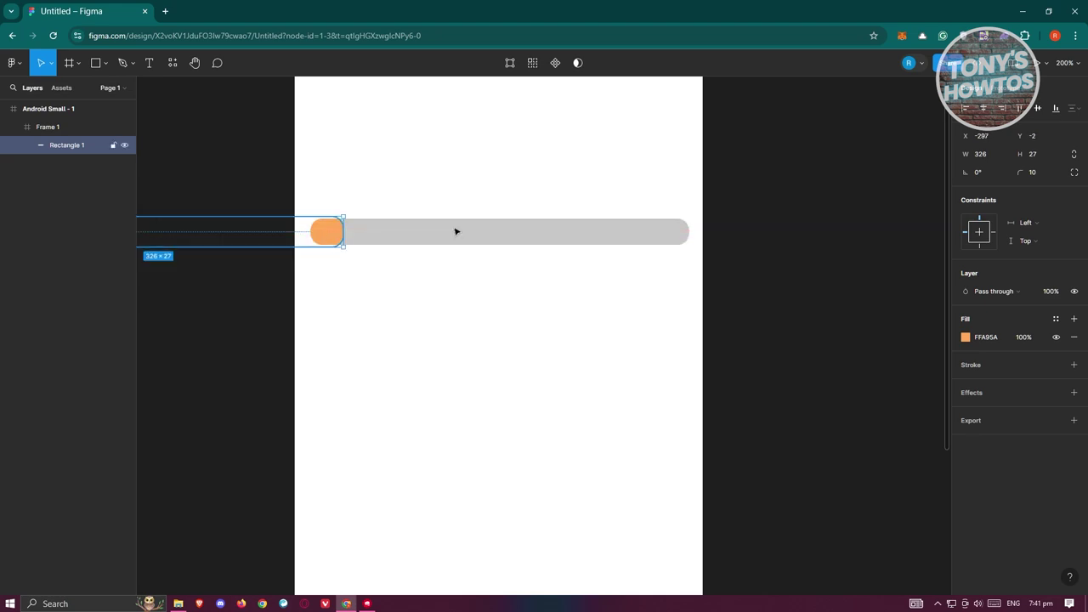
left_click(522, 228)
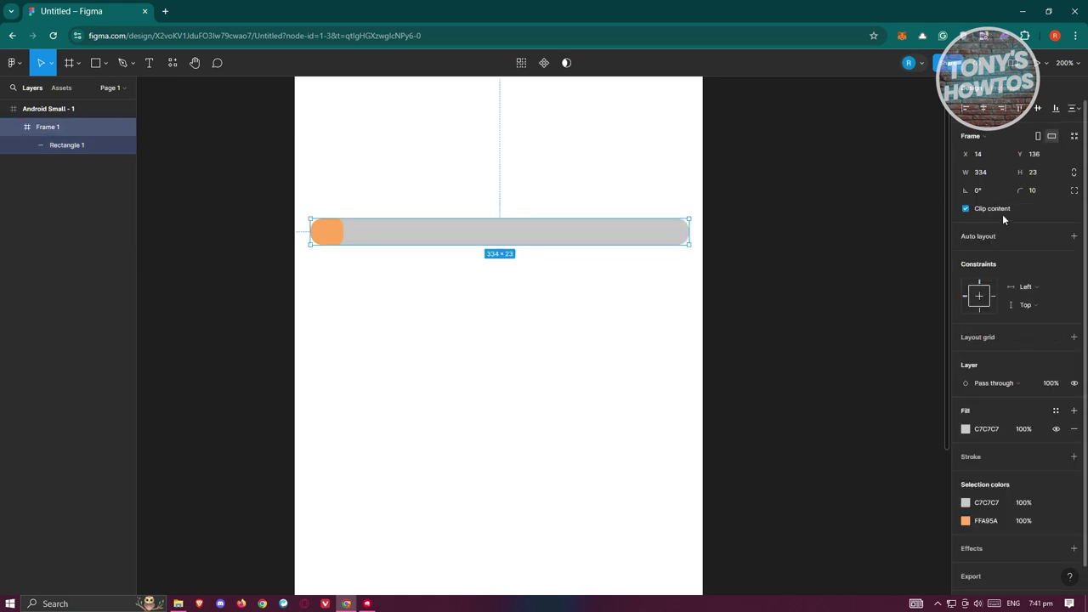
left_click(272, 173)
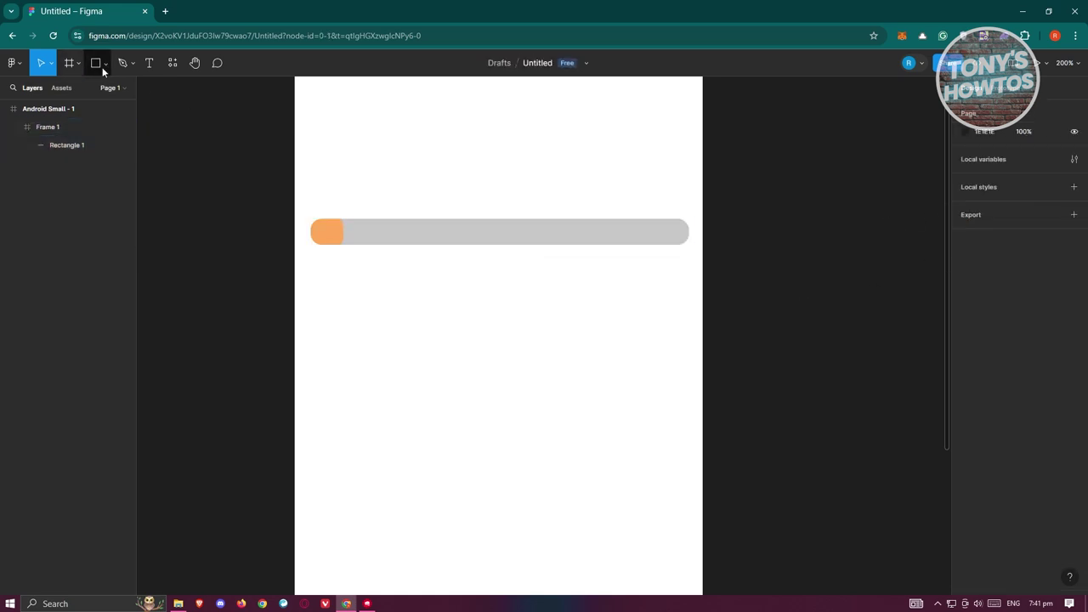
Add a circle of about 28 × 28 as the slider knob, vertically centred on the bar over the orange section's right end
left_click(102, 70)
left_click(81, 136)
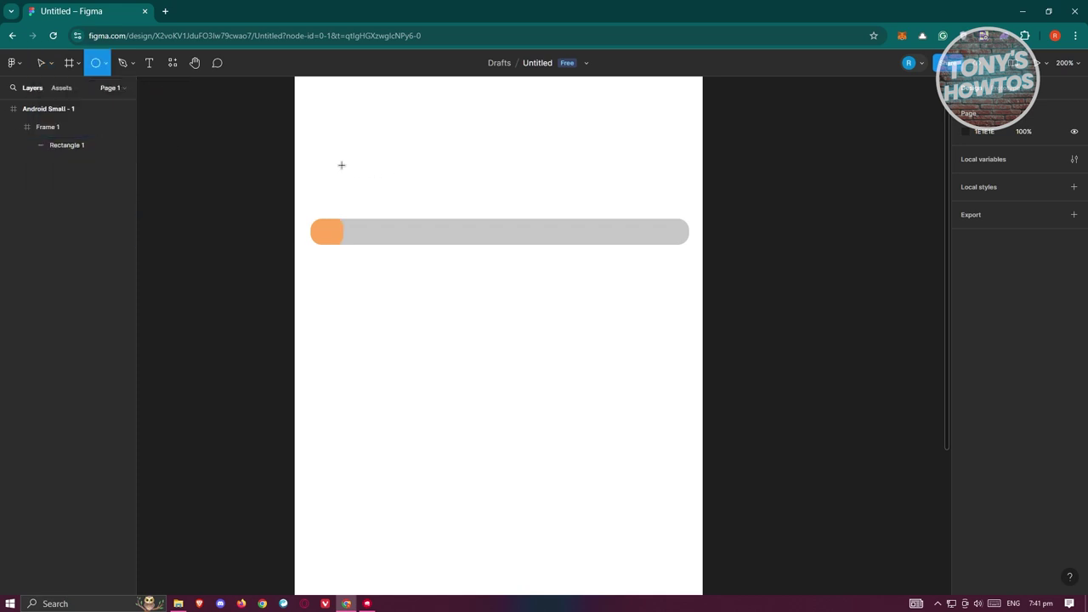
left_click(341, 162)
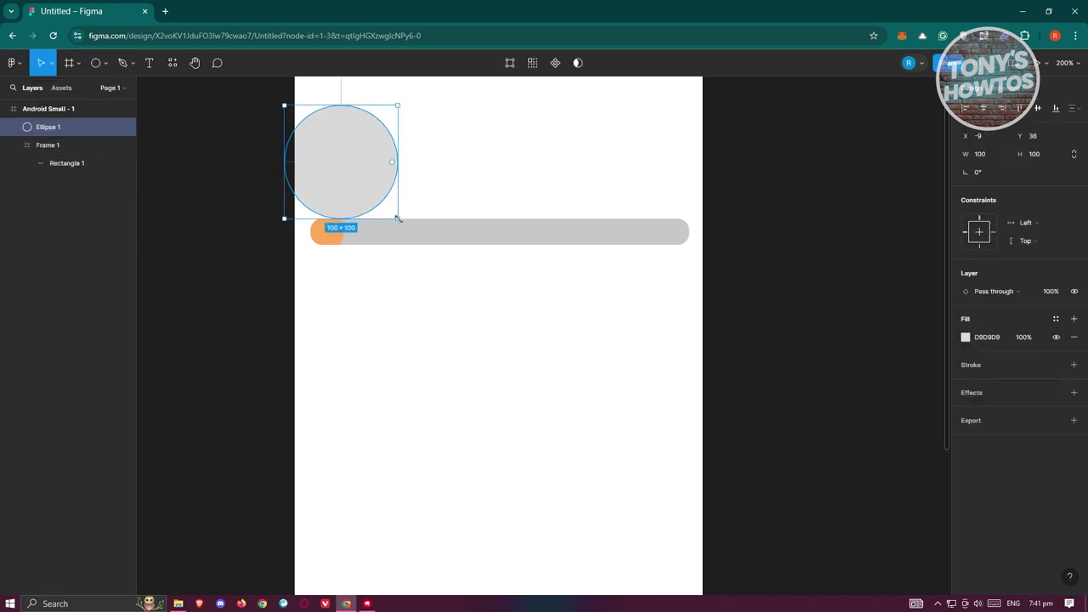
left_click_drag(397, 219, 351, 240)
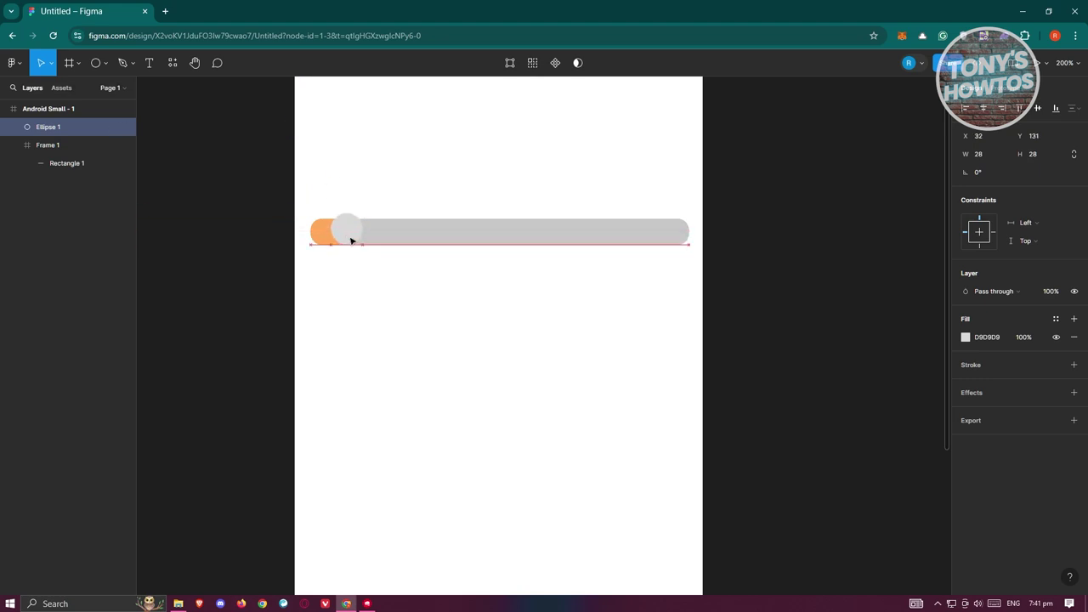
left_click_drag(351, 240, 355, 246)
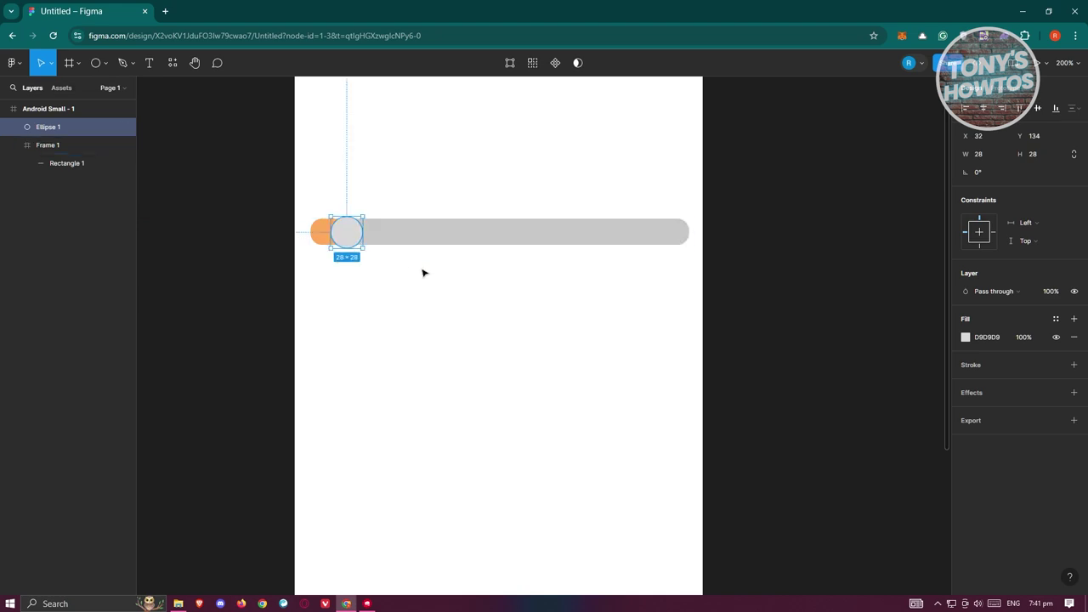
Colour the knob by sampling the bar's orange and darkening it slightly to F3953E
left_click(967, 338)
left_click(833, 460)
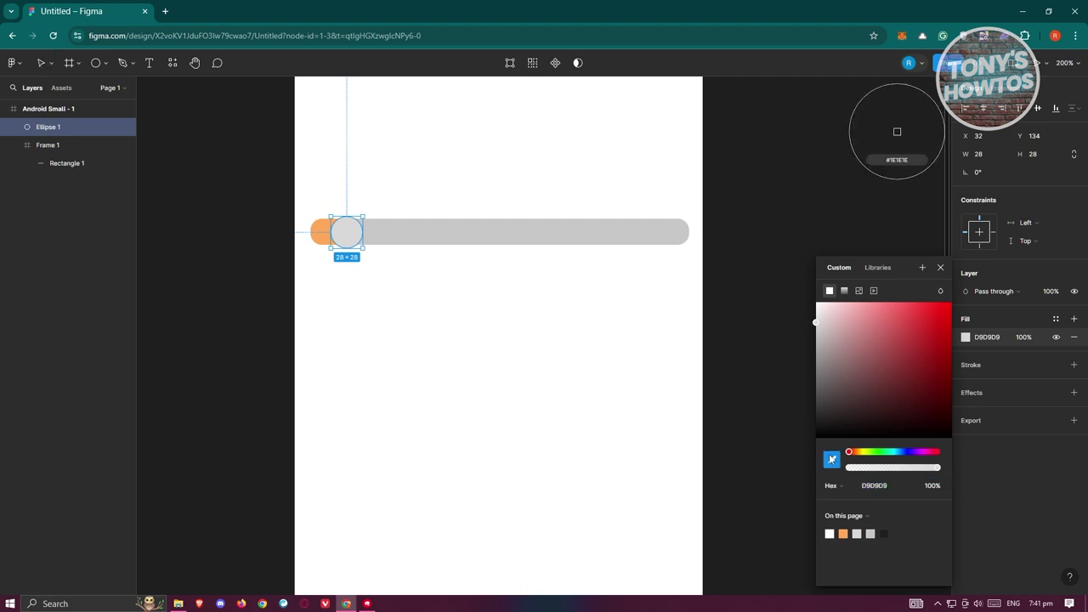
left_click(325, 223)
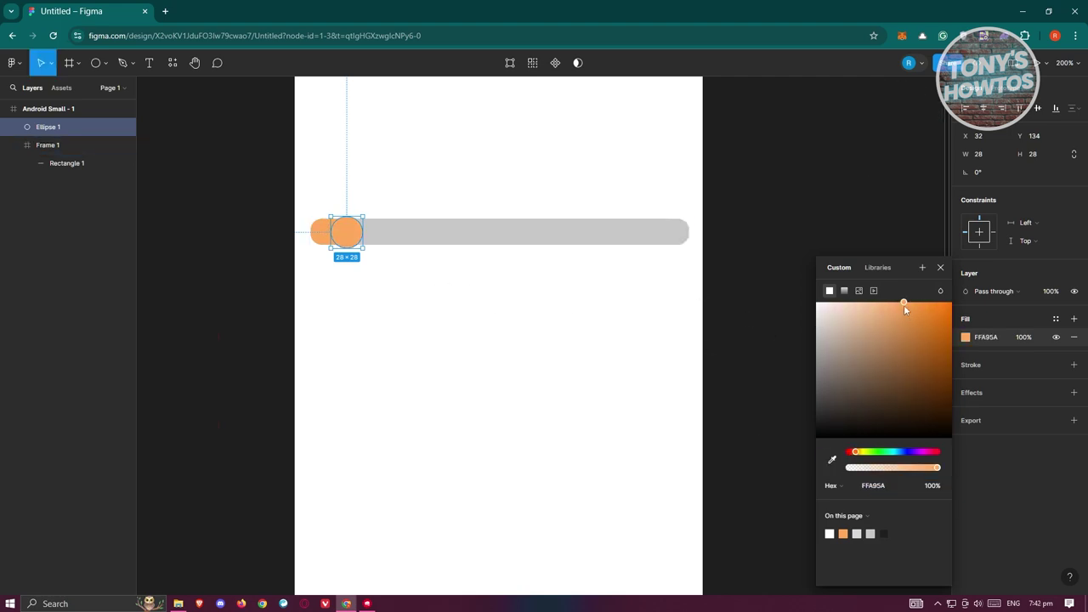
mouse_move(904, 303)
left_mouse_down()
mouse_move(891, 313)
mouse_move(918, 311)
left_mouse_up()
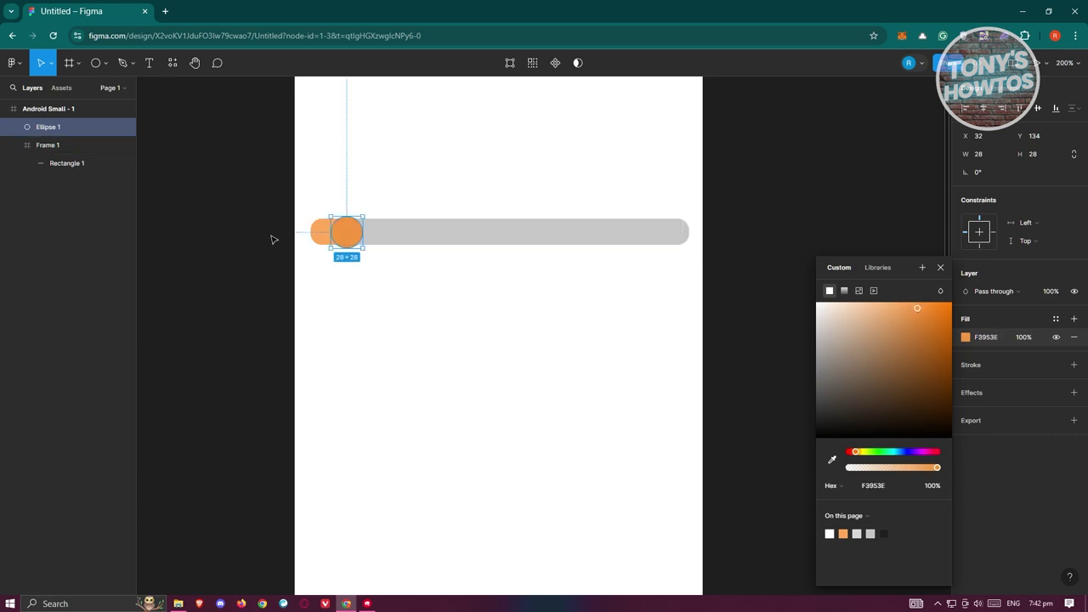
left_click(855, 215)
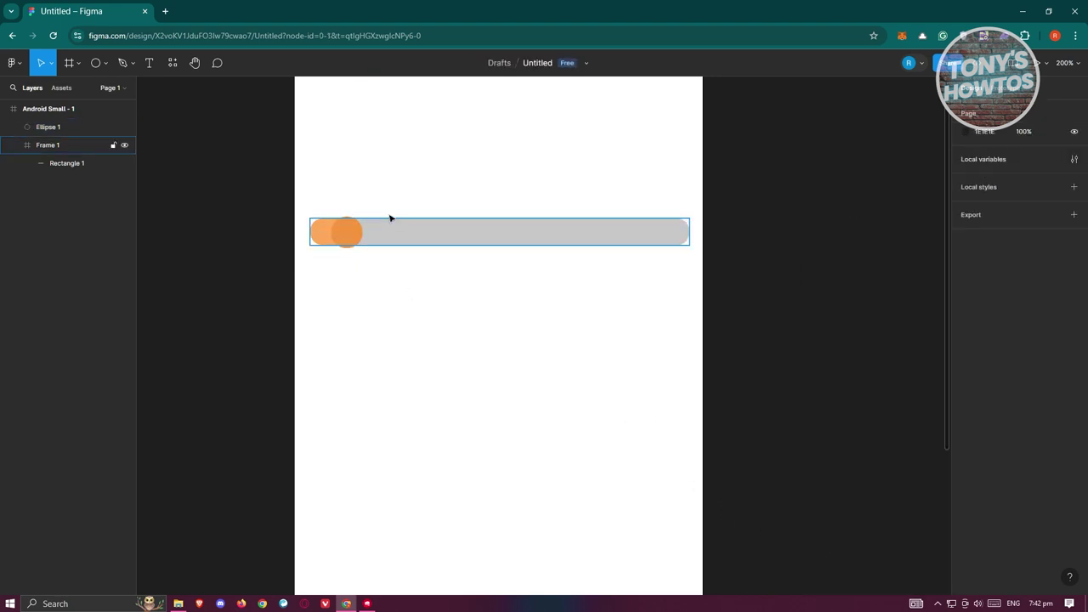
left_click(347, 242)
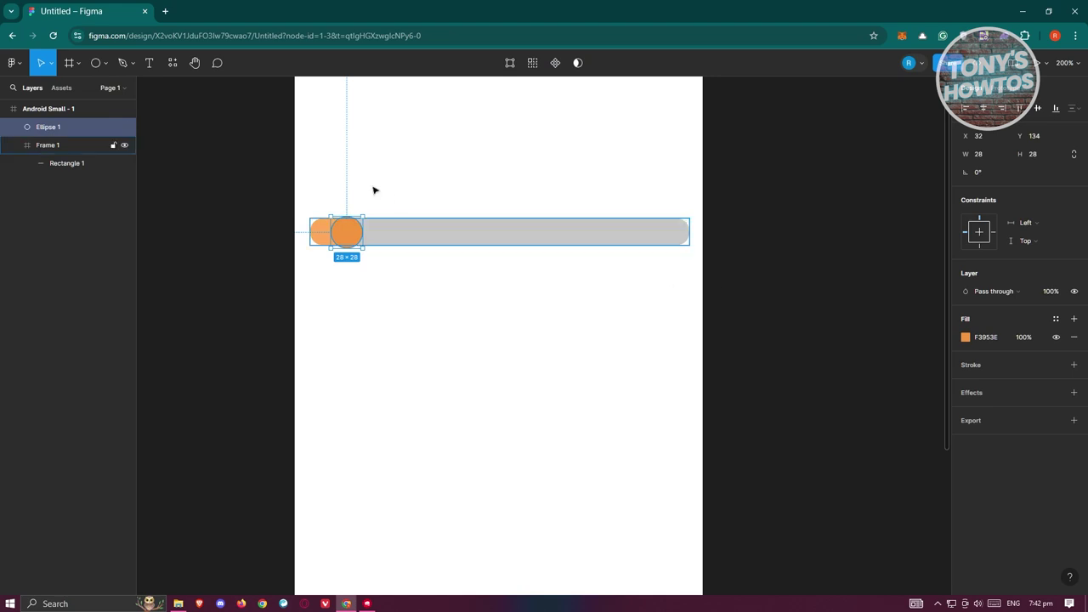
Draw a rectangle about 40 × 22 centred above the knob and set its corner radius to 13
left_click(107, 64)
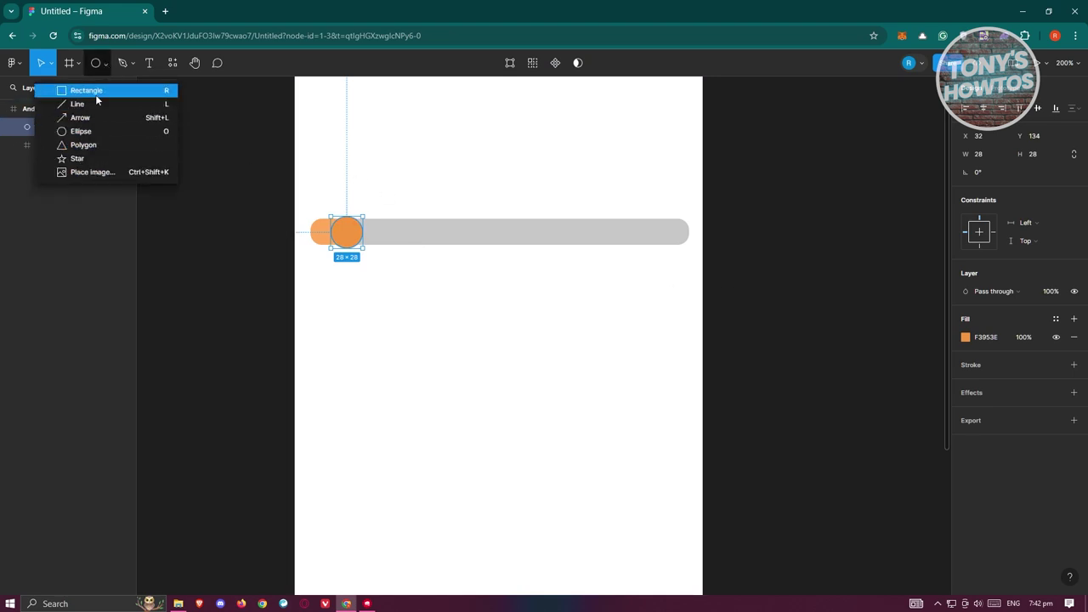
left_click(95, 91)
left_click_drag(313, 144, 358, 183)
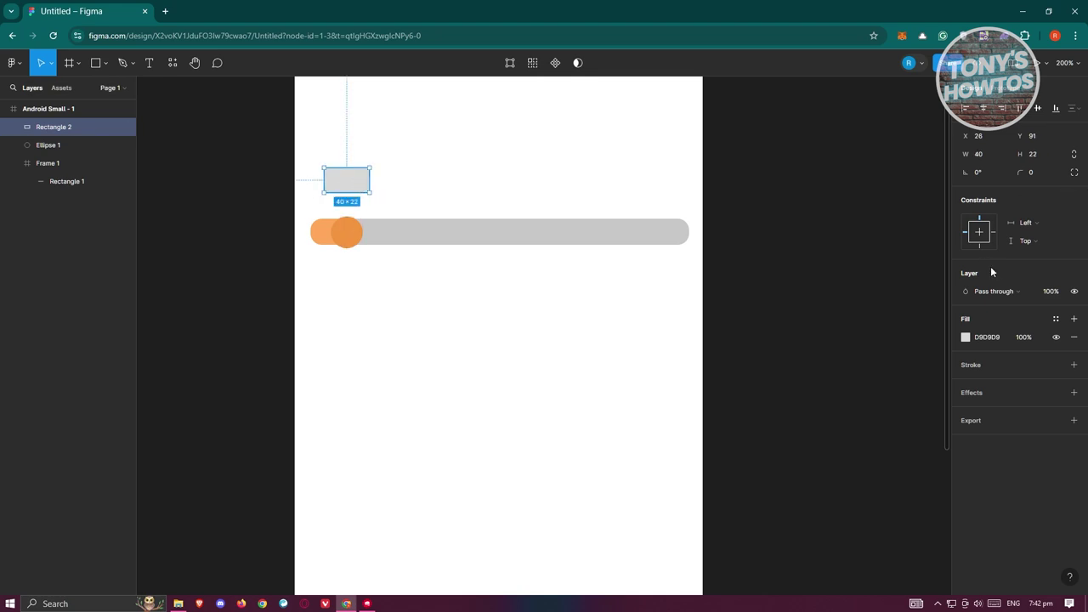
left_click(966, 338)
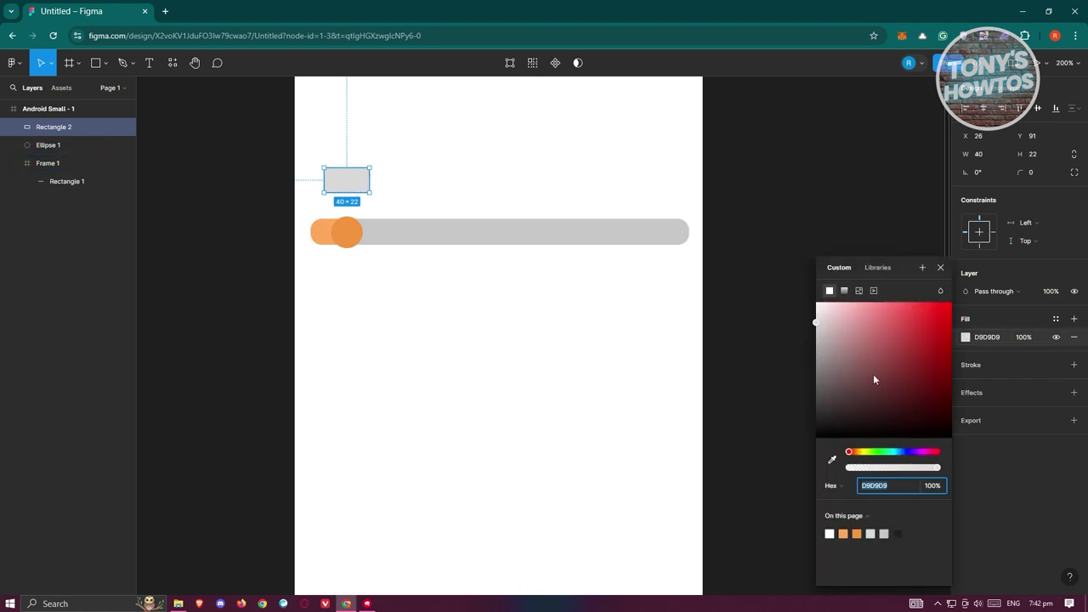
left_click(1032, 173)
type("13")
key("Return")
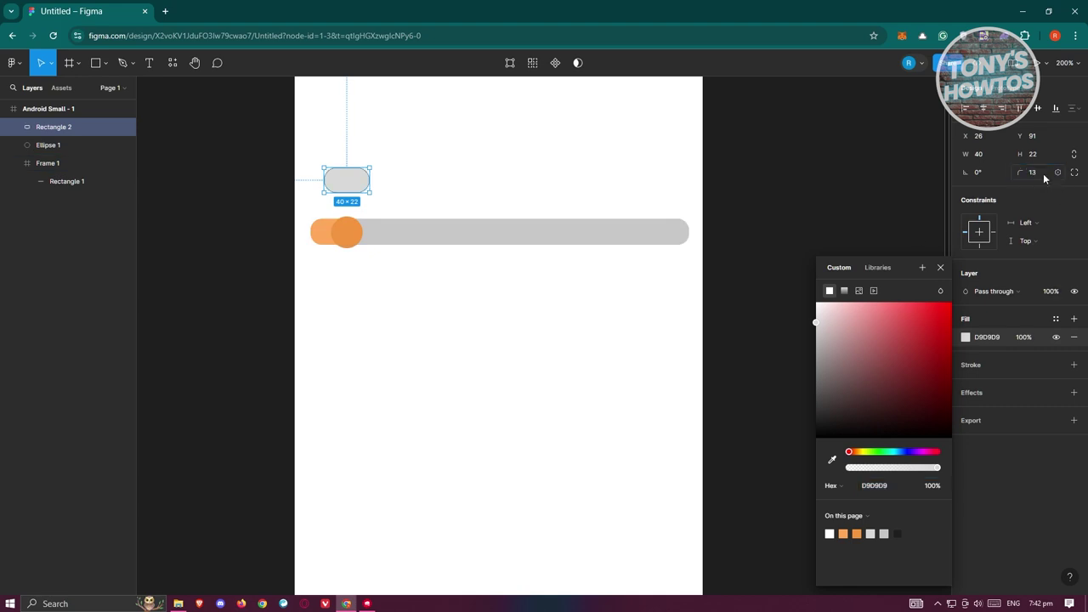
Draw a downward-pointing triangle about 19 × 26, overlapping the lower edge of the rounded rectangle above the knob
left_click(91, 66)
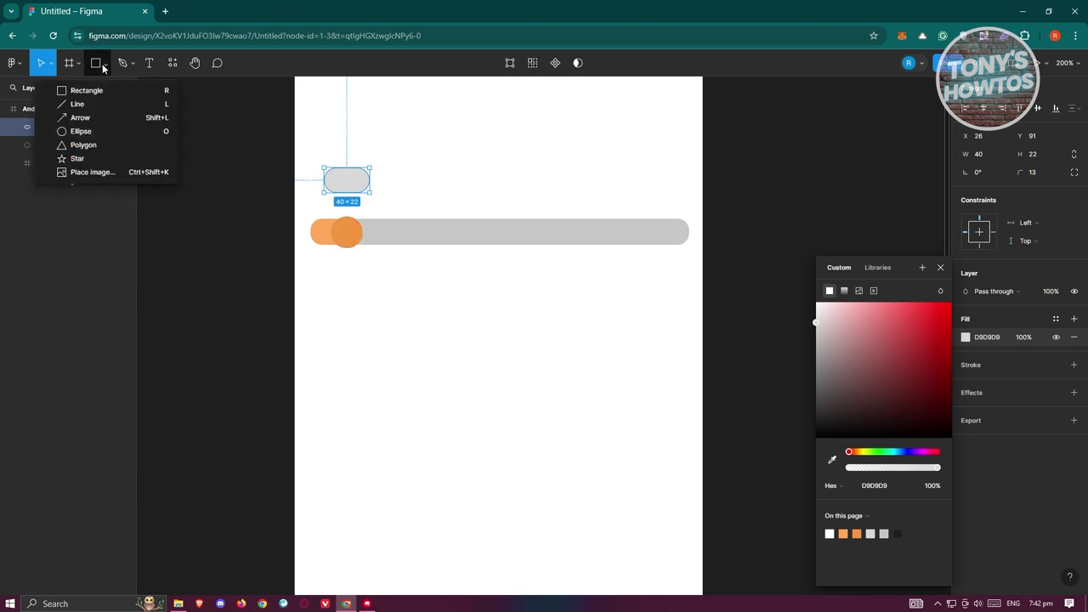
left_click(91, 145)
left_click_drag(393, 174, 354, 200)
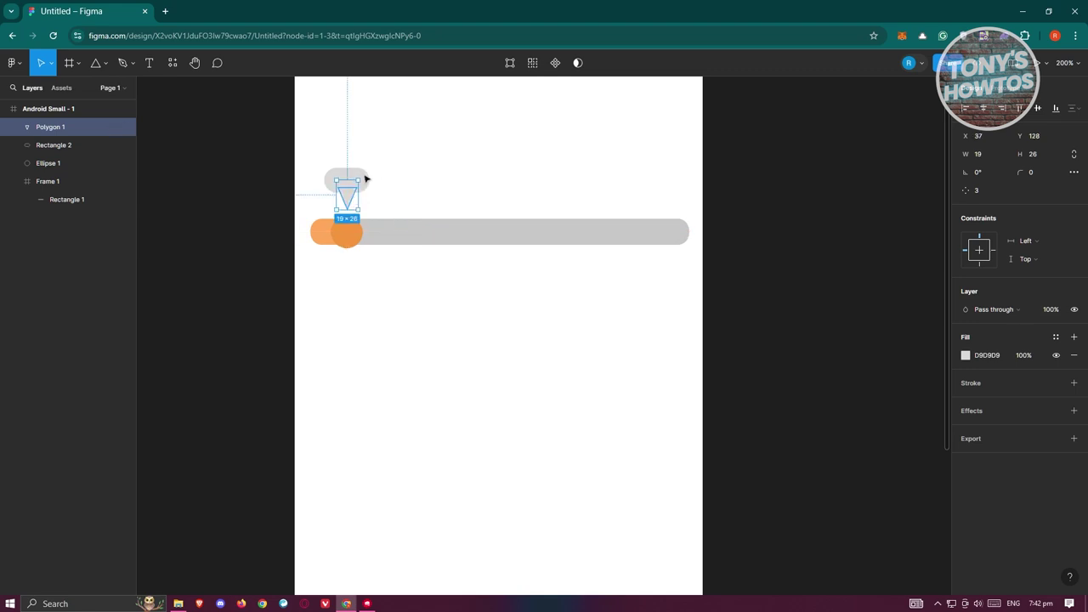
Unite the triangle and rounded rectangle into one callout shape and lower it slightly towards the knob, to about Y 94
left_click_drag(323, 142, 397, 210)
left_click(588, 64)
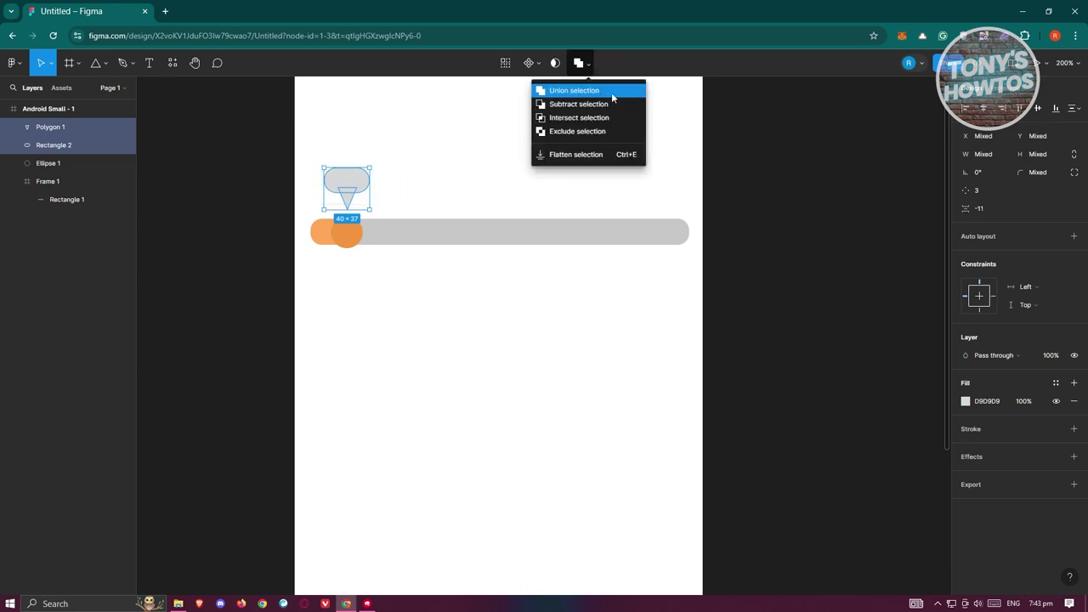
left_click(608, 99)
left_click_drag(360, 188, 365, 191)
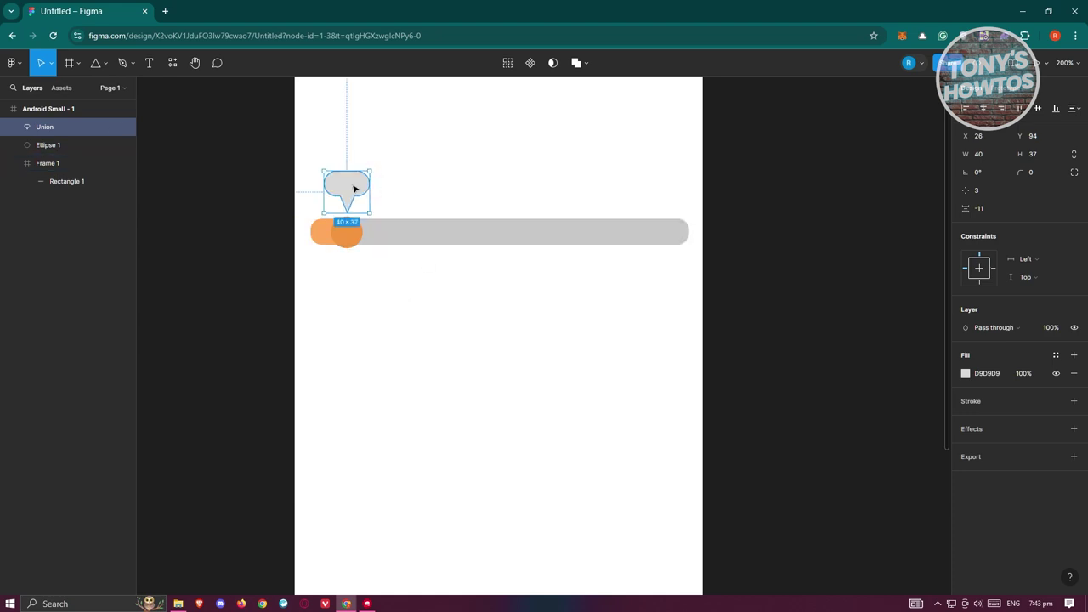
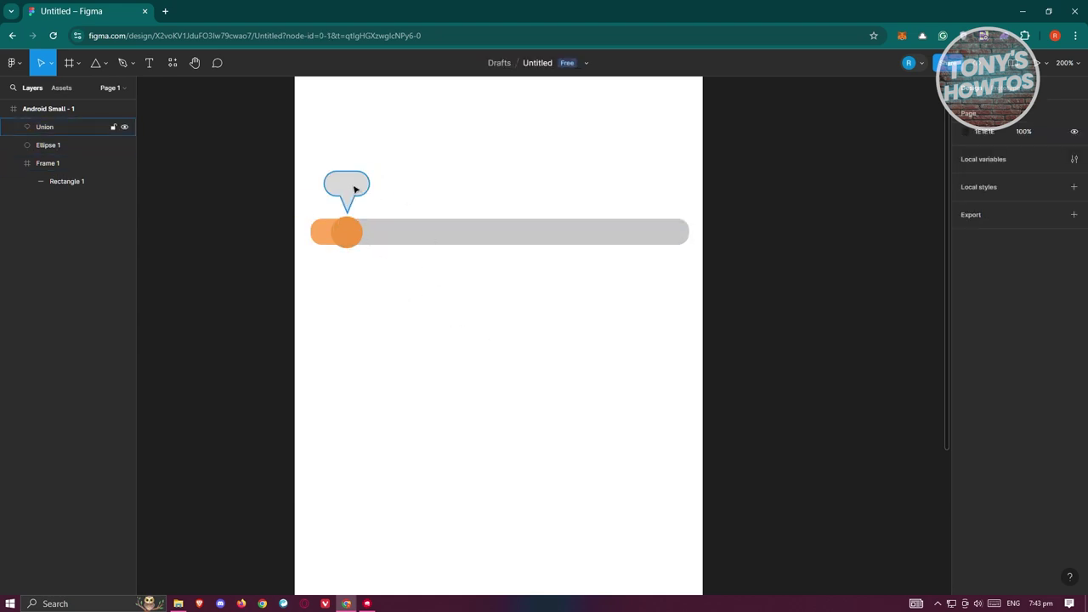
left_click(150, 63)
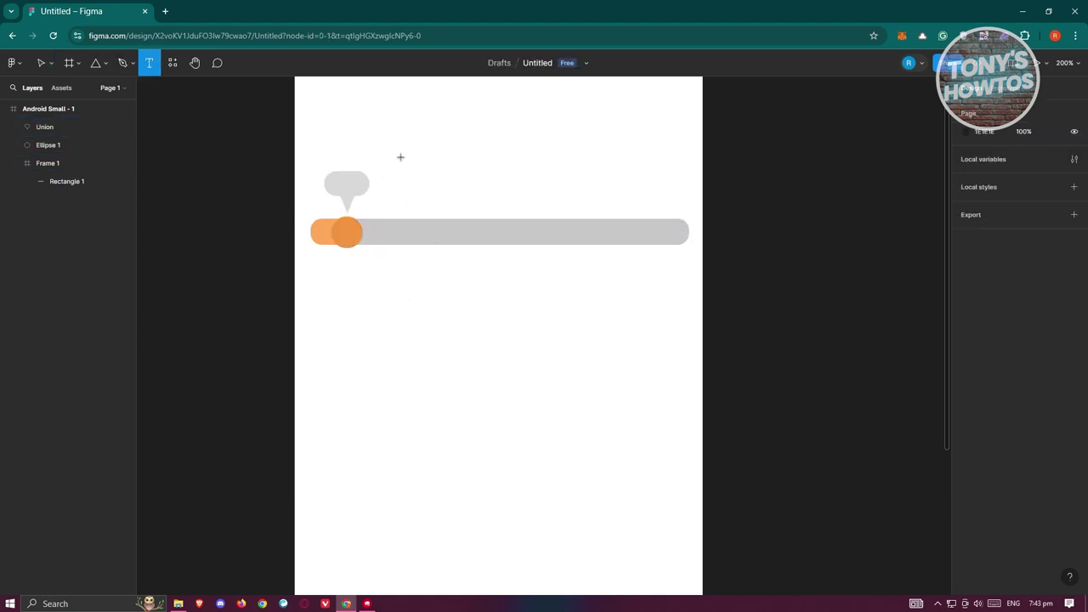
left_click_drag(395, 163, 472, 191)
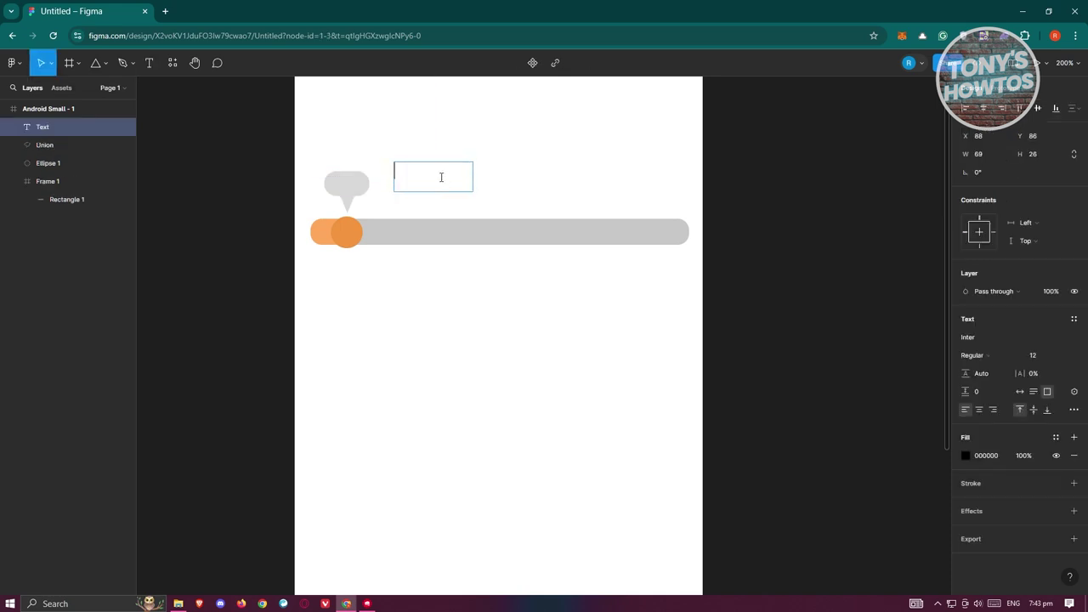
key("Escape")
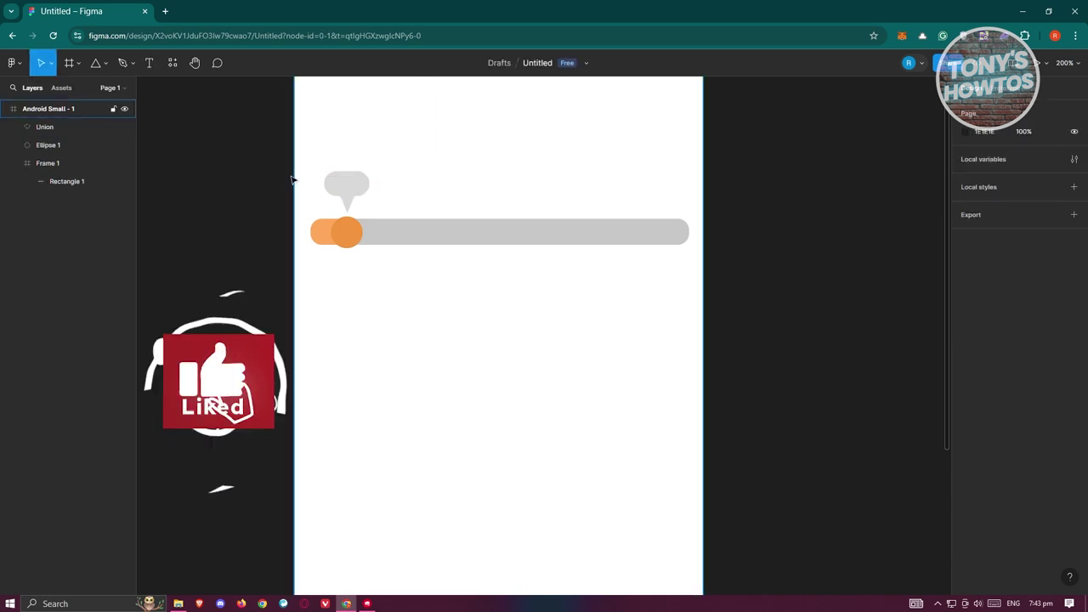
Add a text label reading "100" to the right of the callout shape
left_click(149, 63)
left_click(408, 182)
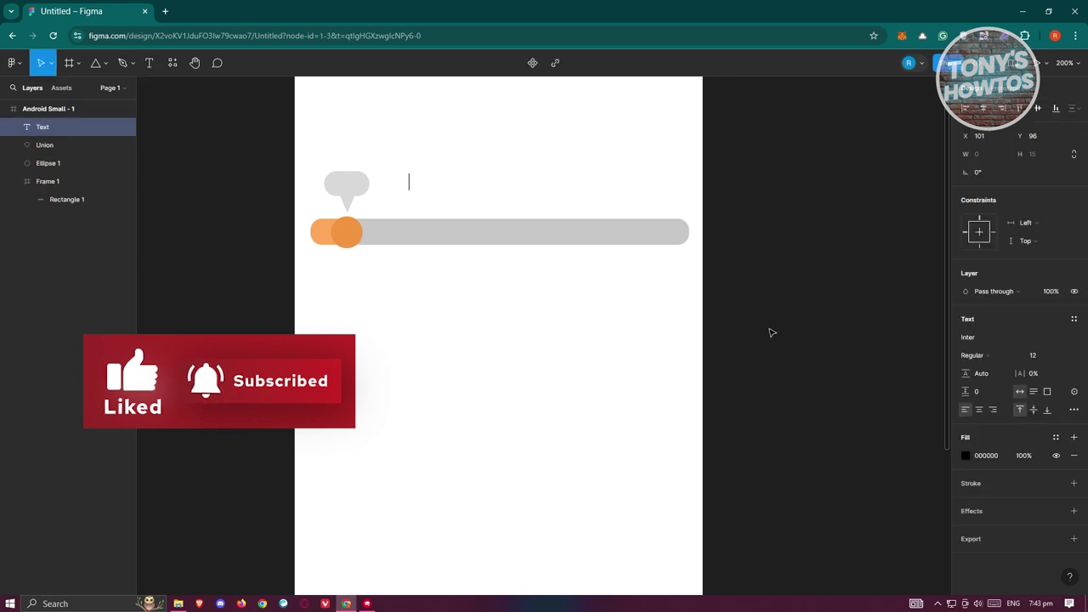
type("100")
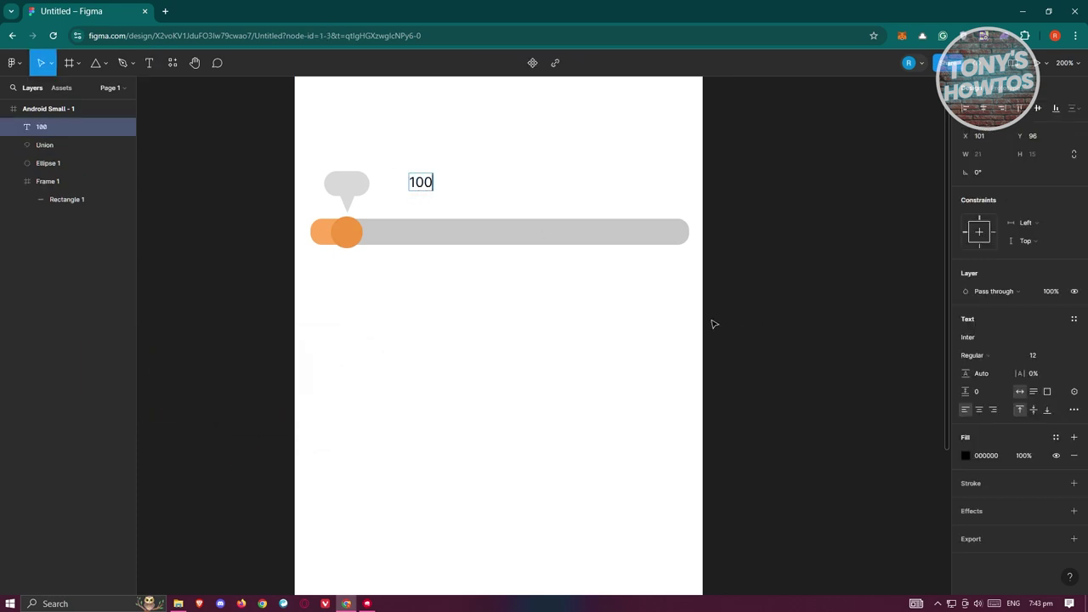
Set the font weight of the "100" label to Bold
key("ctrl+a")
left_click(991, 355)
left_click(993, 374)
double_click(423, 181)
type("a")
left_click(979, 457)
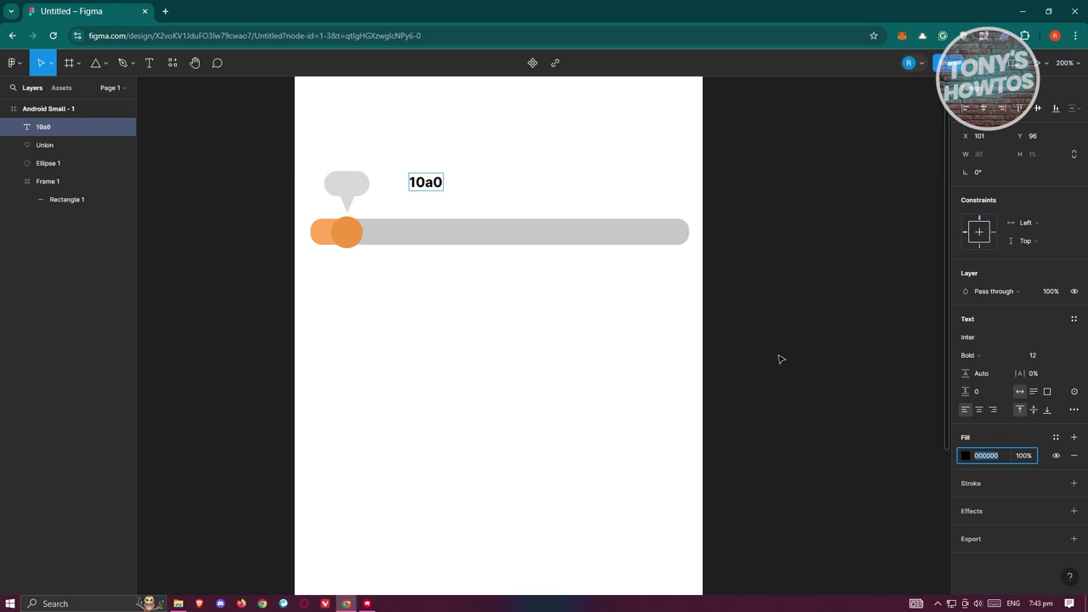
key("BackSpace")
key("Escape")
key("BackSpace")
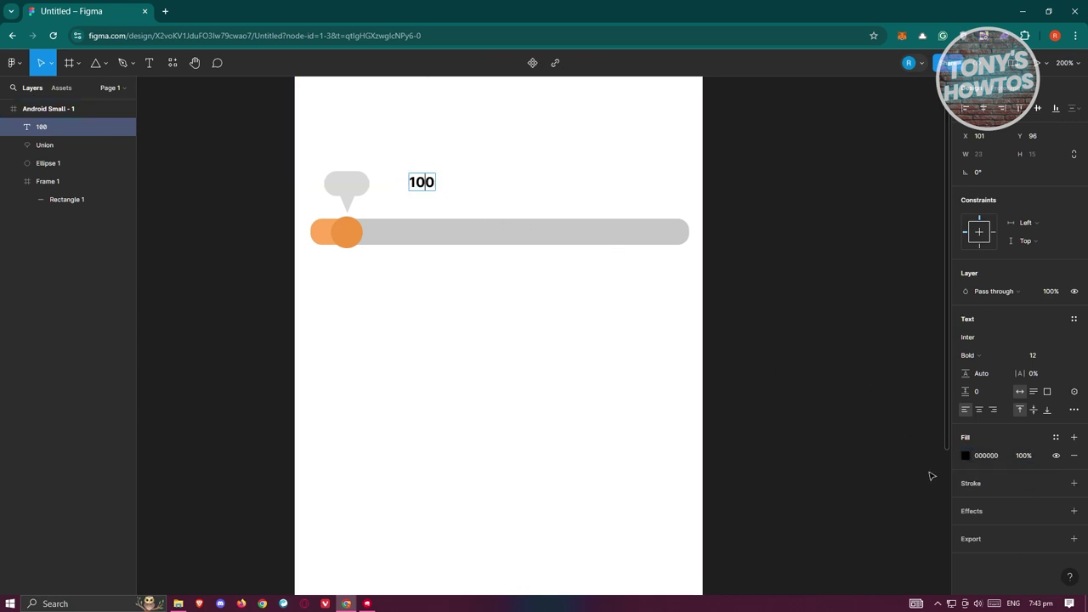
Colour the "100" label with the progress fill's orange (FFA95A) and centre it inside the callout shape
key("ctrl+a")
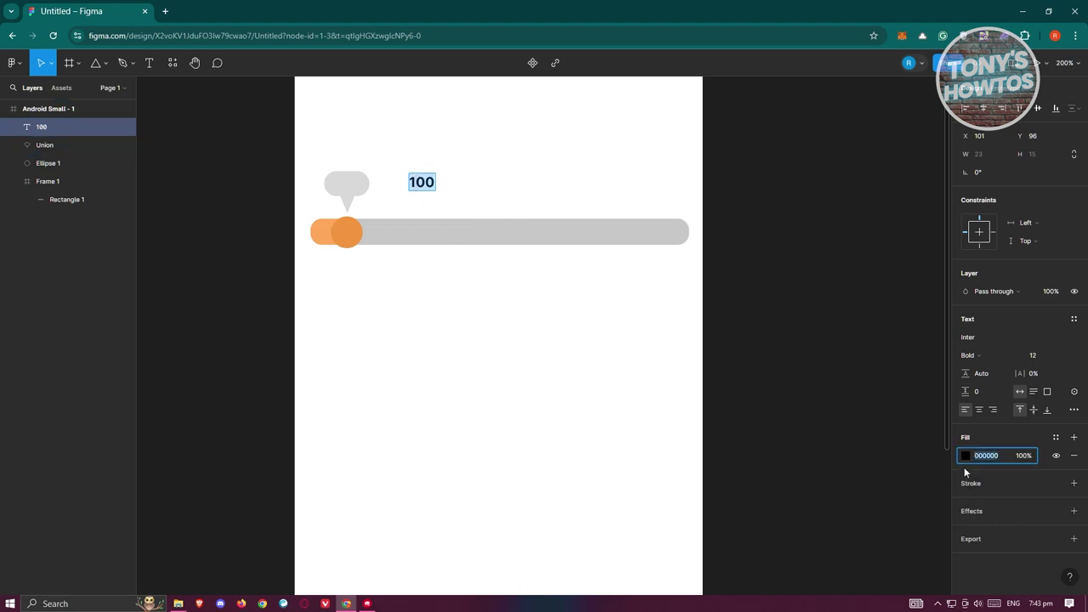
left_click(965, 455)
left_click(831, 461)
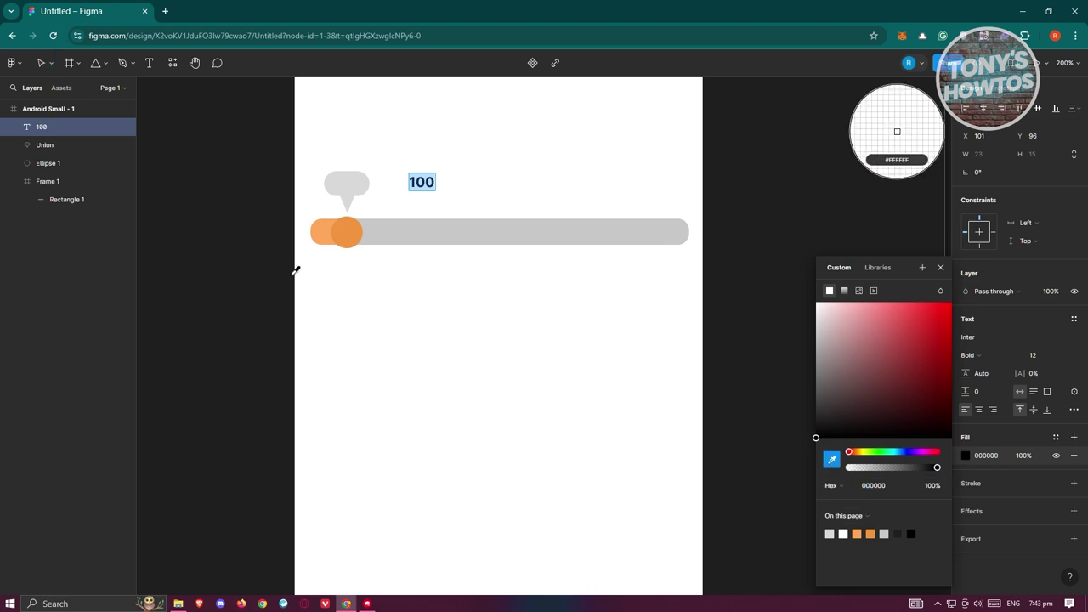
left_click(329, 229)
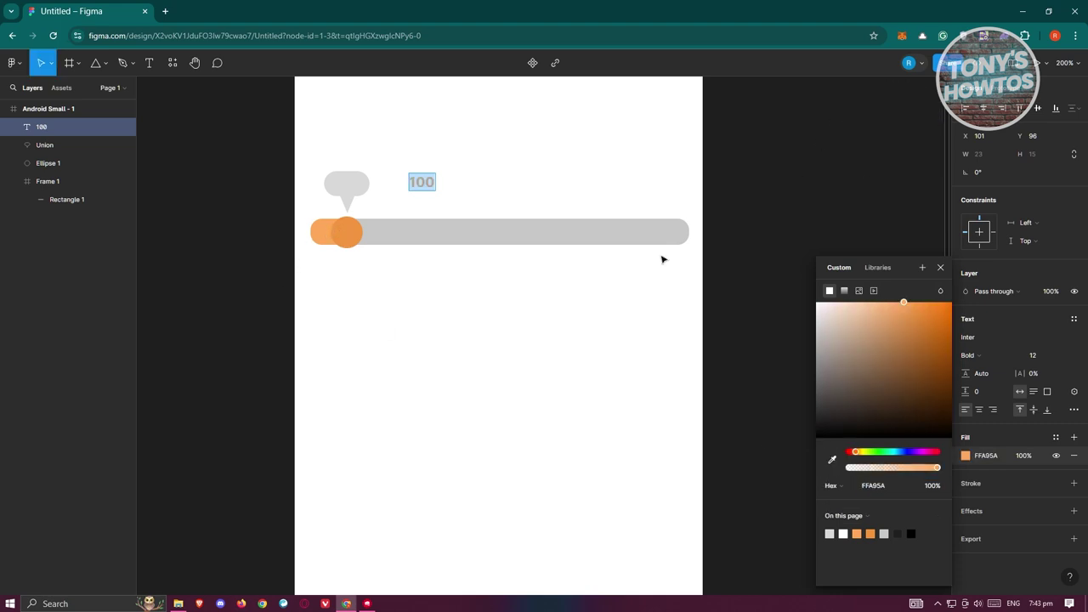
key("Escape")
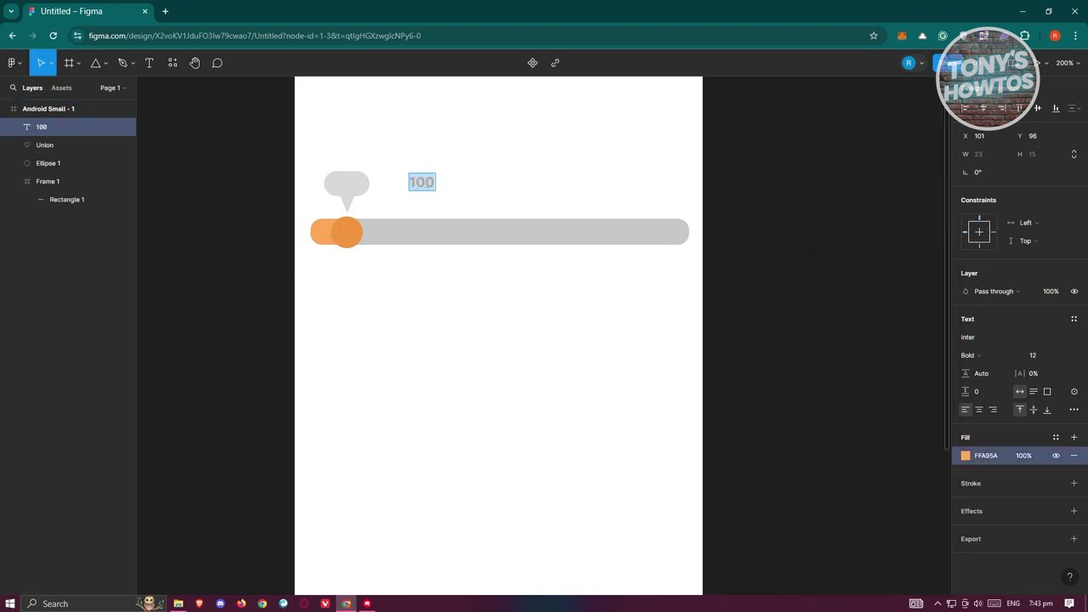
key("Escape")
left_click_drag(429, 183, 355, 186)
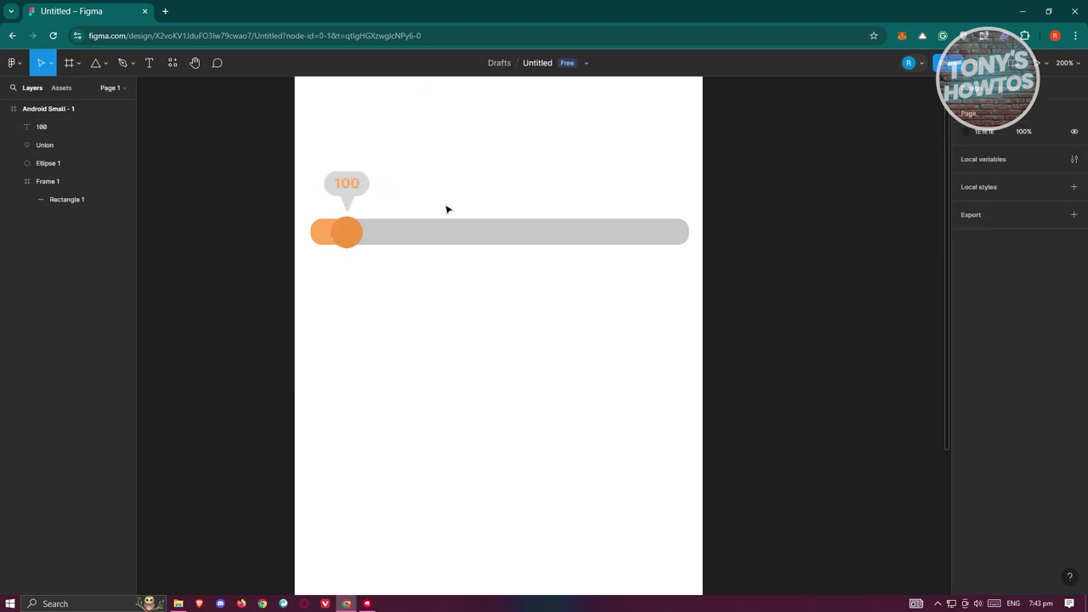
Extend the callout label with the values 200, 300, 400, 500, 600, 700, 800 and 900, each on its own line
double_click(355, 186)
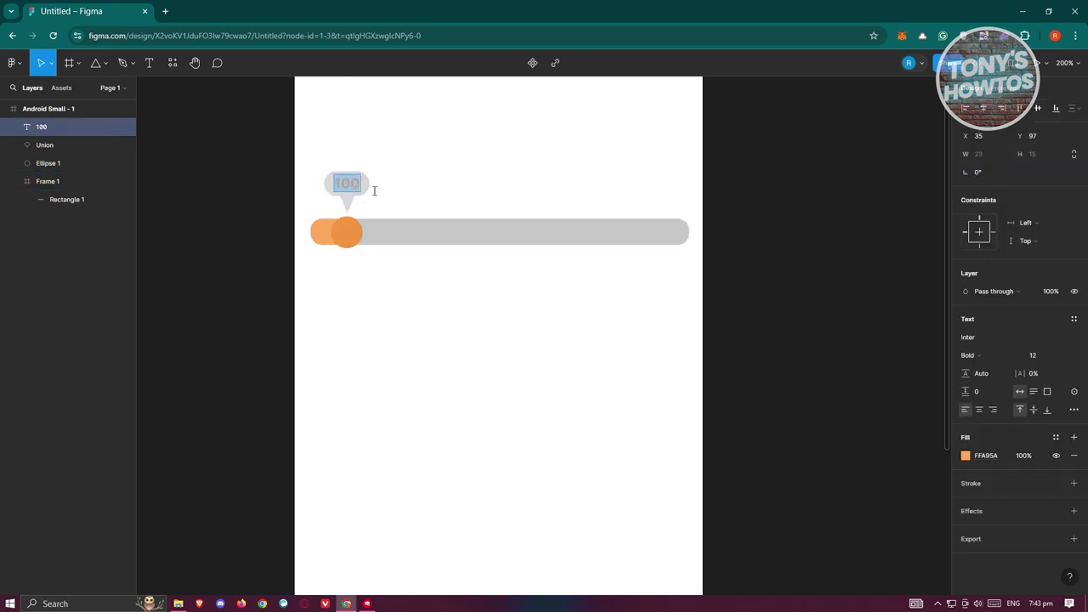
key("Escape")
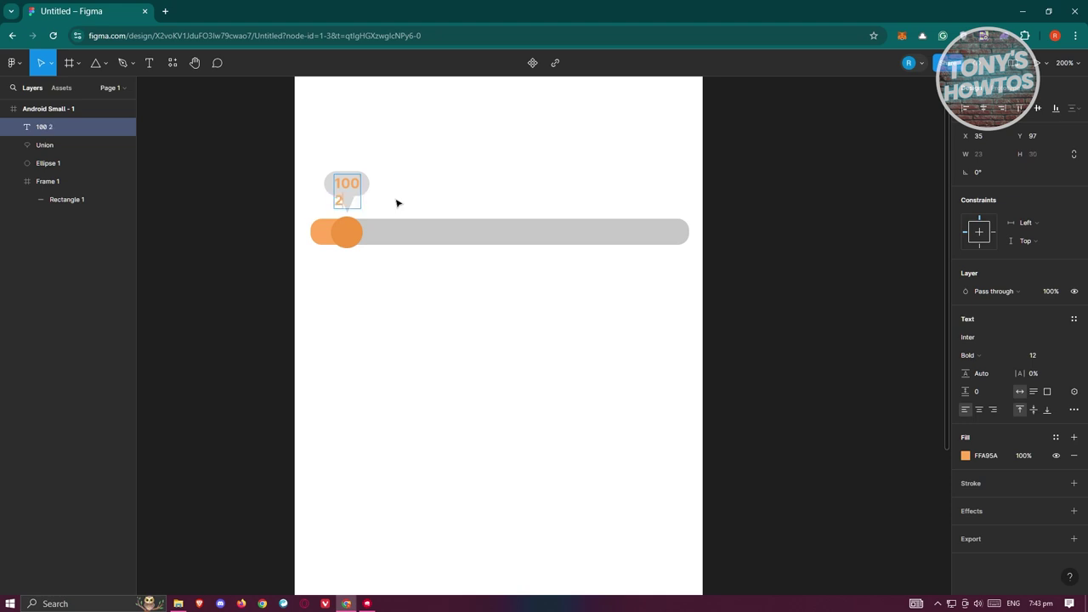
type("0 400 ")
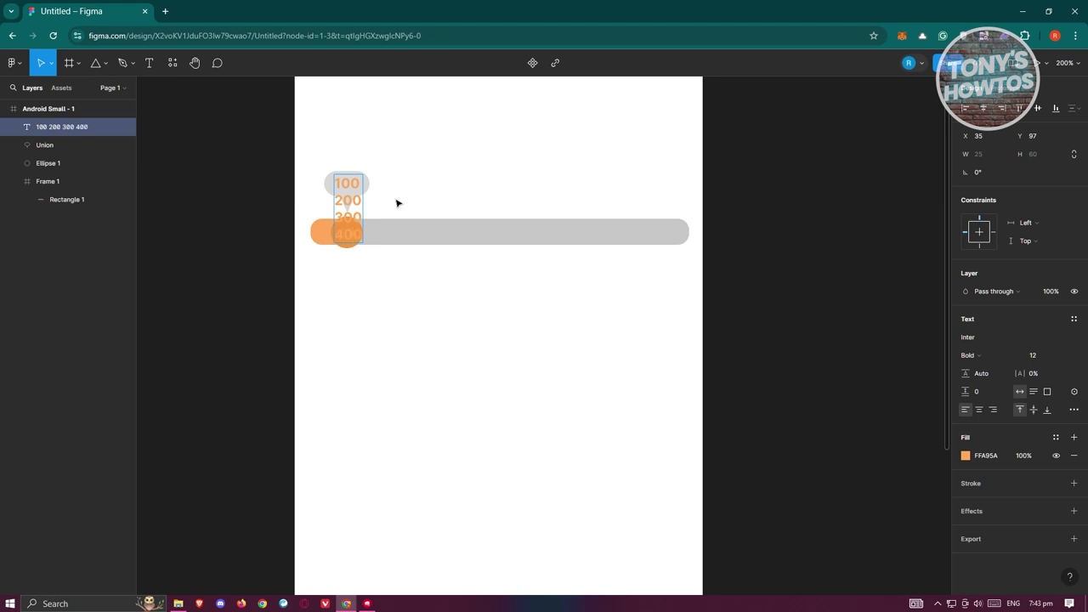
type("500 600 70")
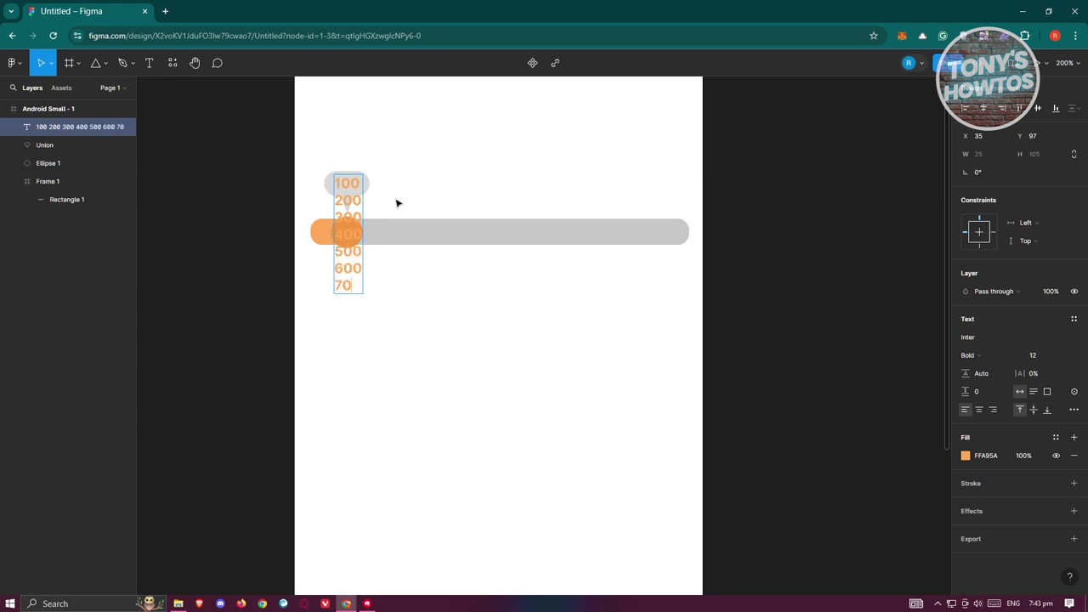
type("0 800 900")
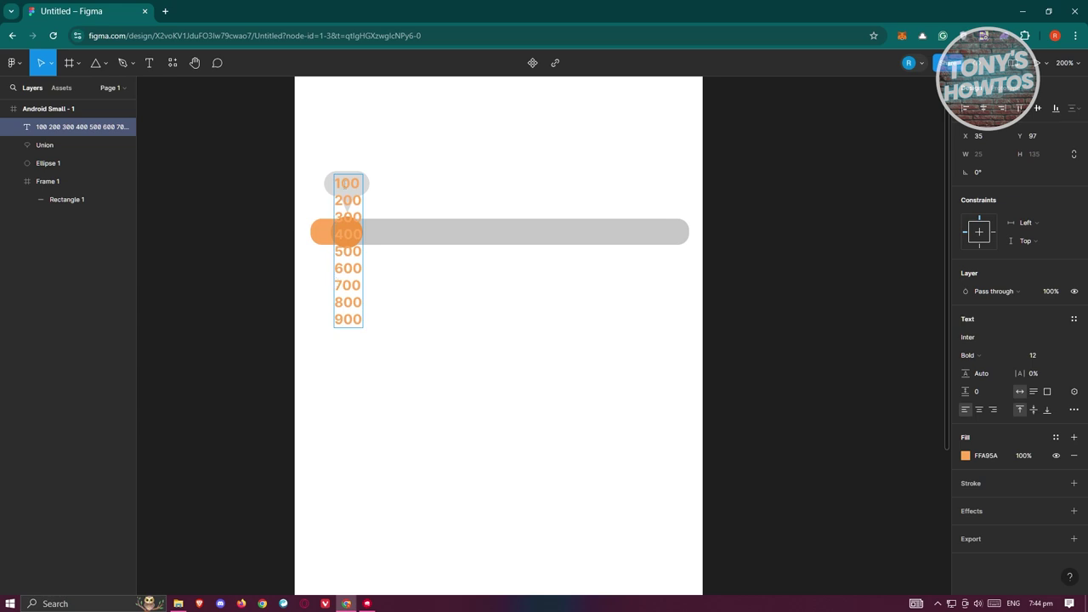
key("Escape")
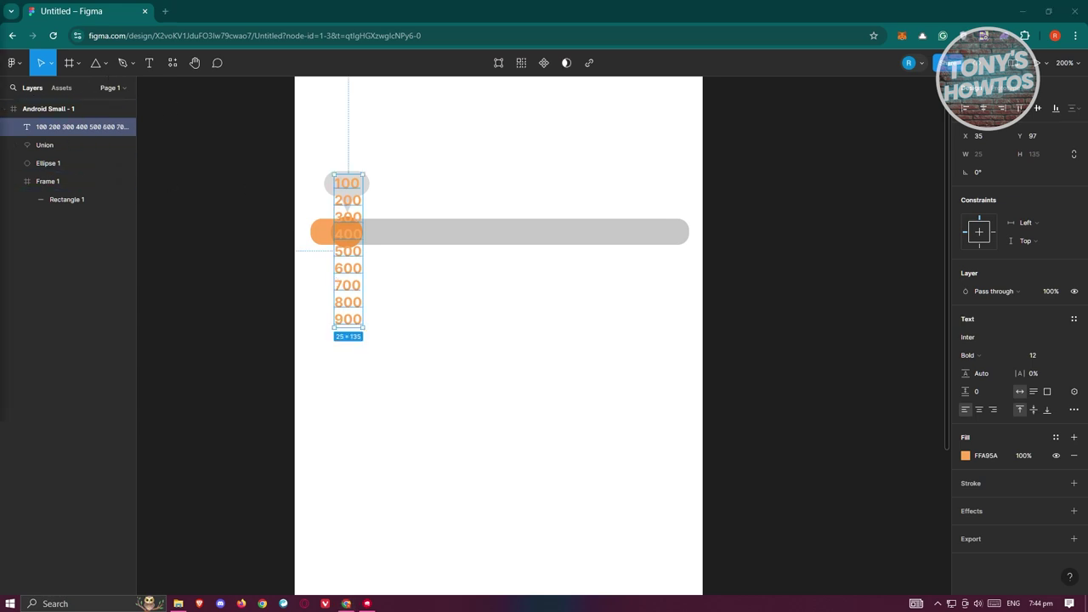
Frame the number list, shrink the frame to 25 × 15 around the "100" line and enable content clipping
right_click(76, 129)
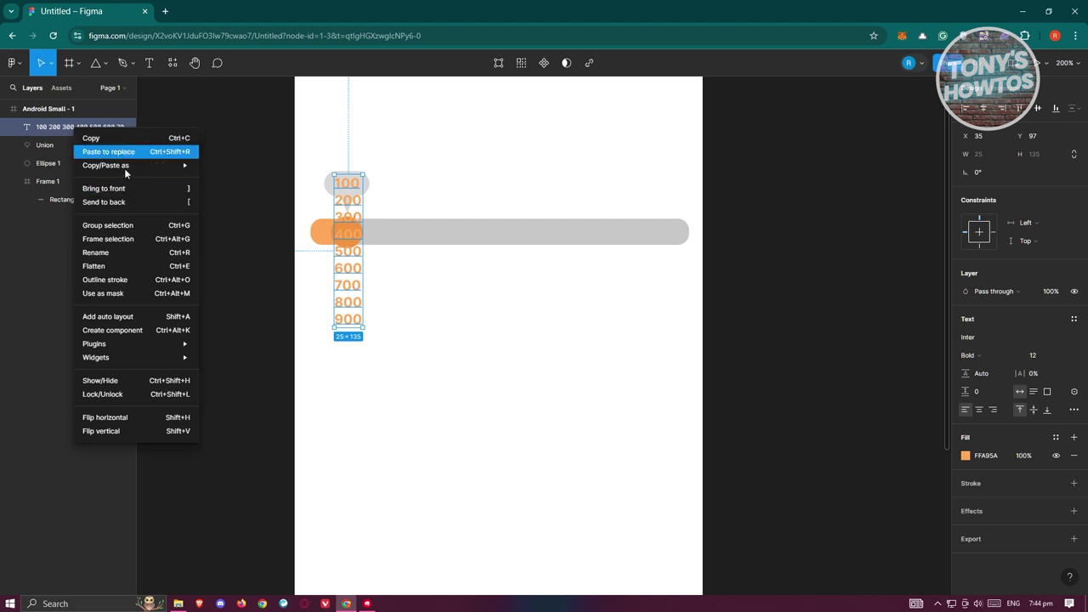
left_click(137, 243)
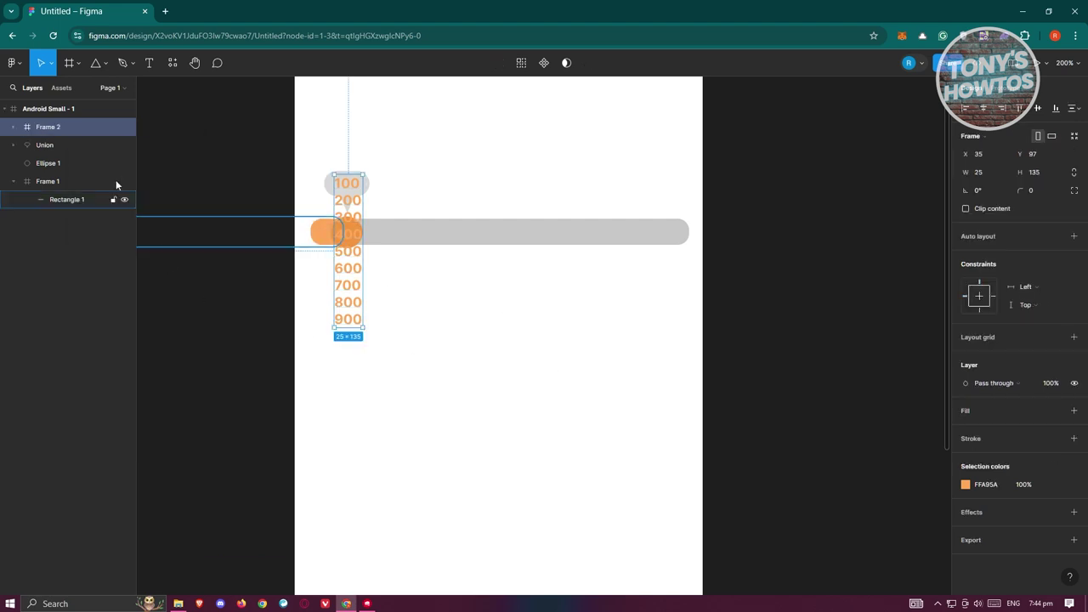
left_click_drag(364, 328, 364, 191)
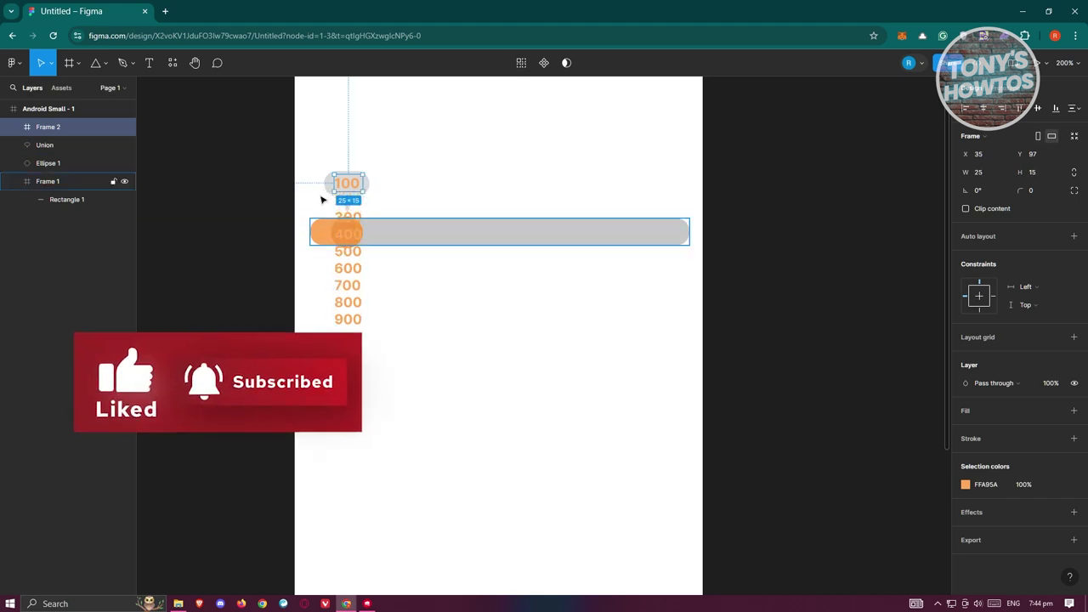
left_click(965, 208)
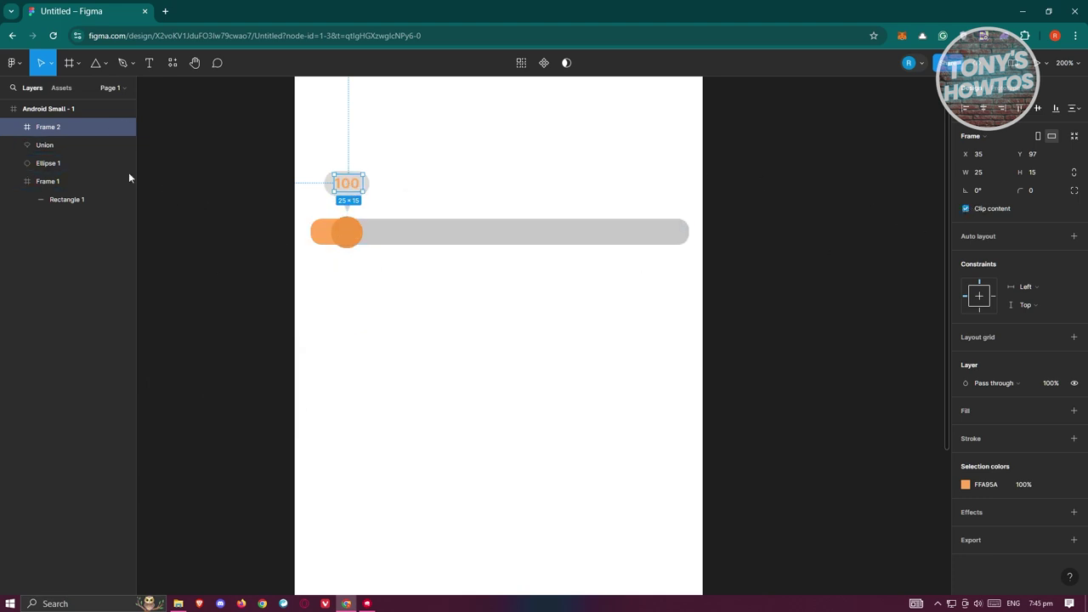
left_click(450, 188)
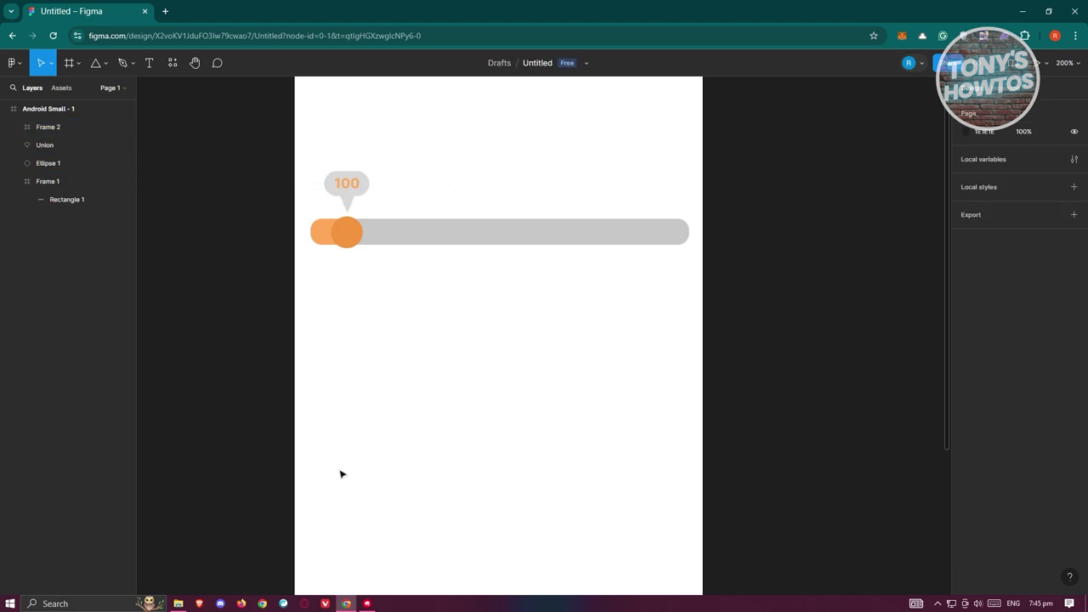
Group all the slider parts and move the group onto the empty canvas beside the Android Small frame, to about X 209, Y -201
left_click_drag(308, 274, 704, 155)
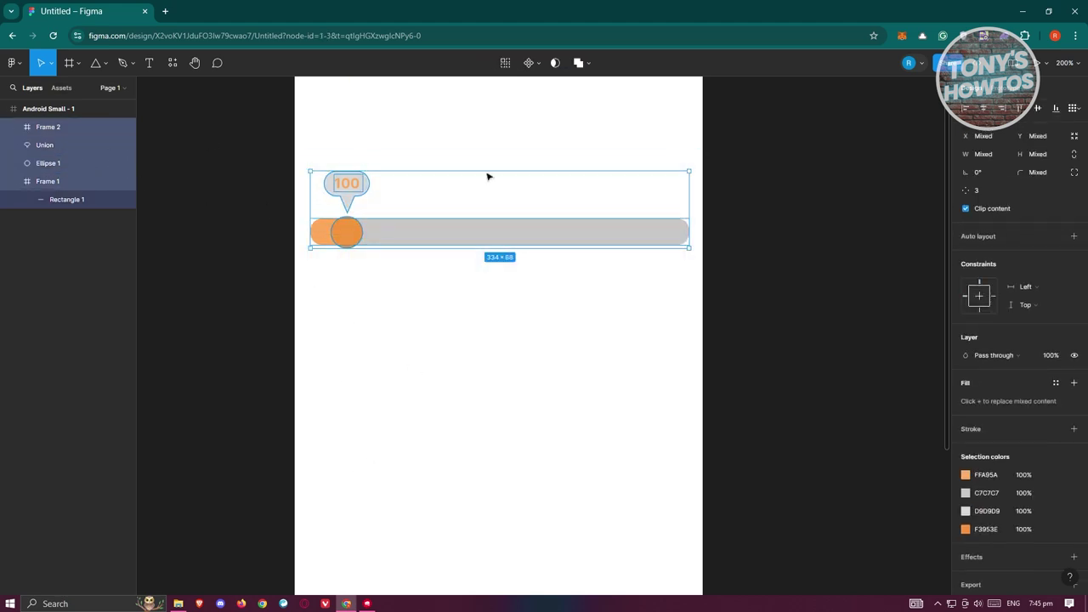
right_click(53, 128)
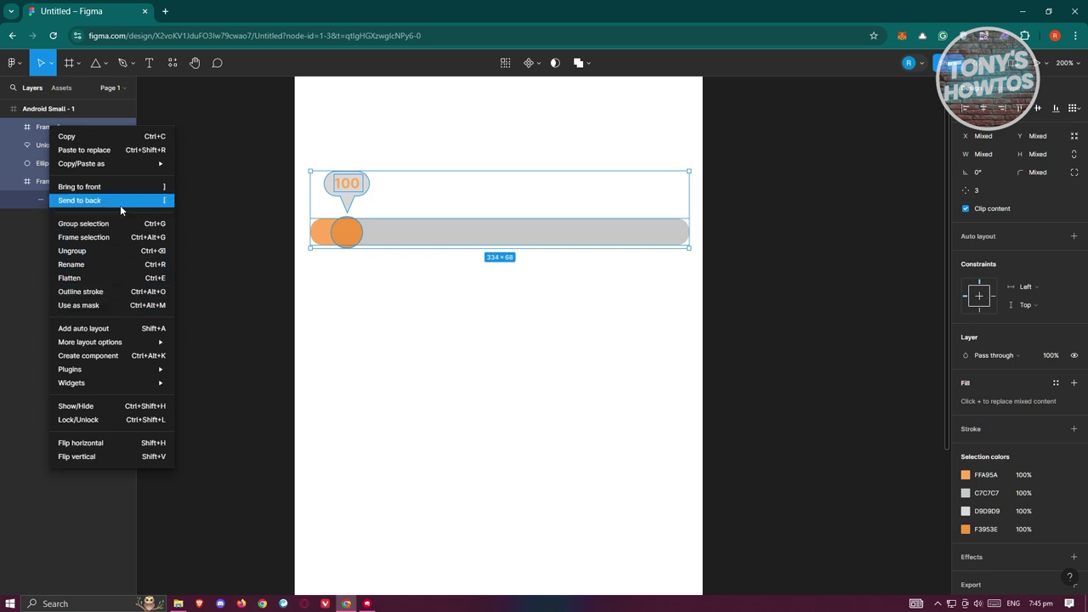
left_click(103, 226)
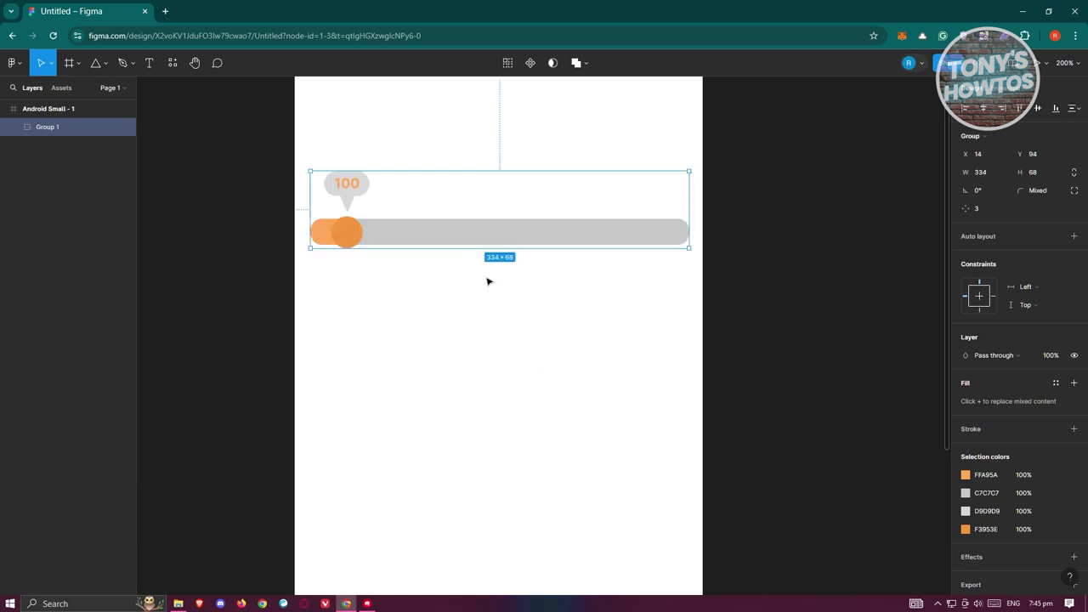
left_click_drag(474, 241, 863, 303)
scroll(678, 391, "right", 5)
left_click_drag(666, 318, 642, 274)
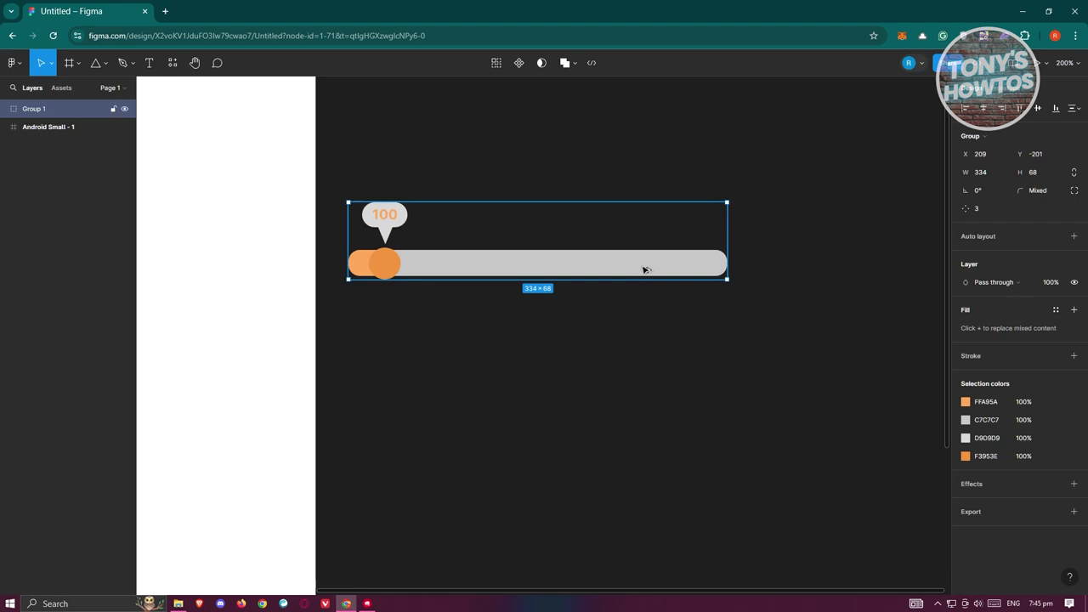
Duplicate the slider group straight below the original, at about Y -91
left_click_drag(643, 271, 643, 396)
key("Escape")
left_click(422, 374)
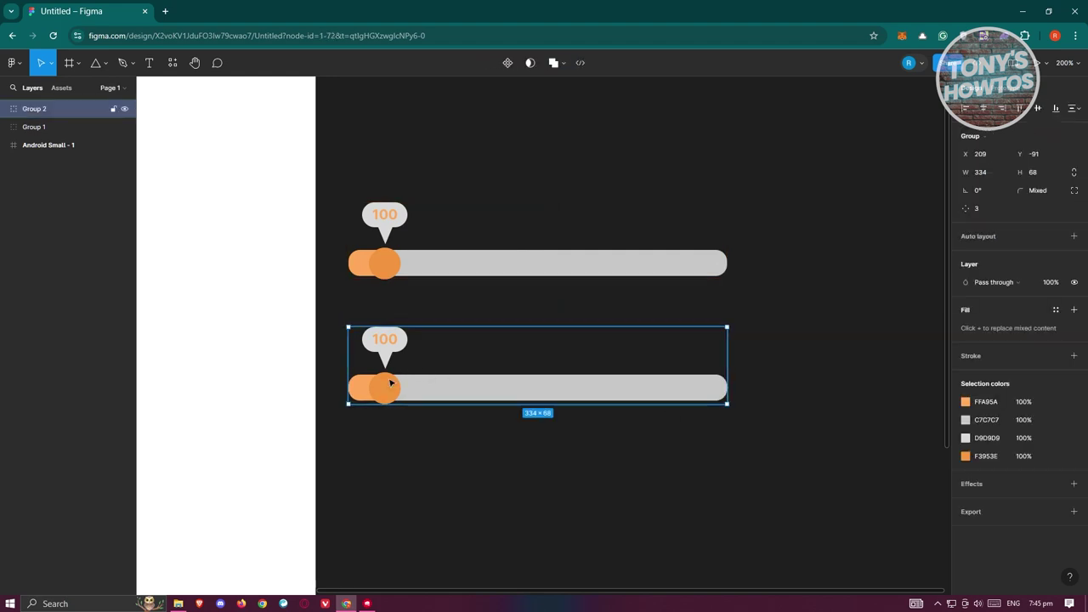
left_click(528, 418)
In the lower slider, move the knob to the track's right end at X 515 and shift the orange fill to X -7 to cover the track
double_click(385, 389)
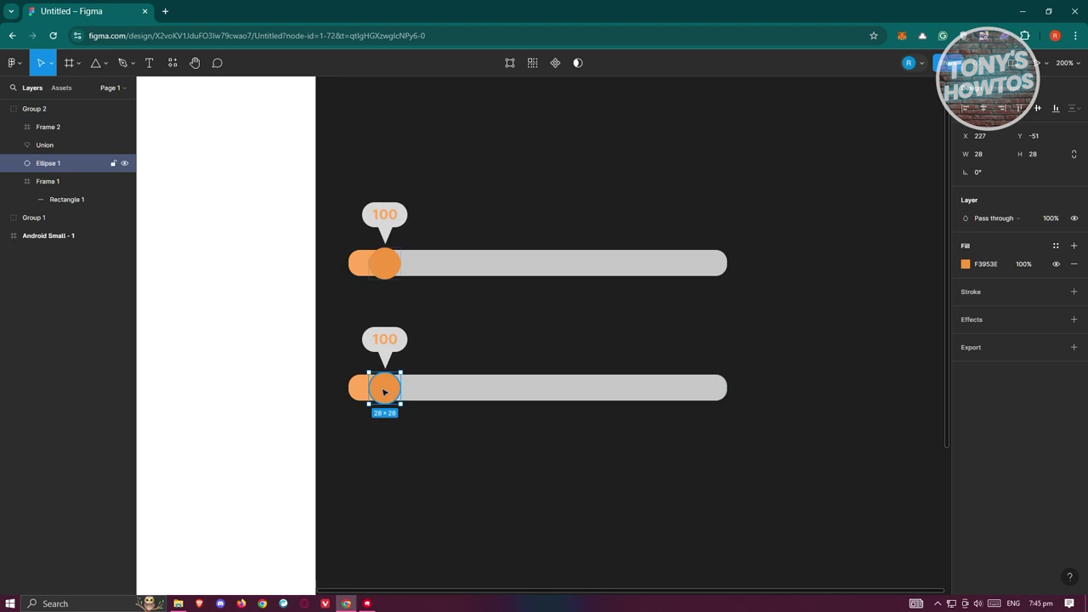
left_click_drag(384, 391, 710, 394)
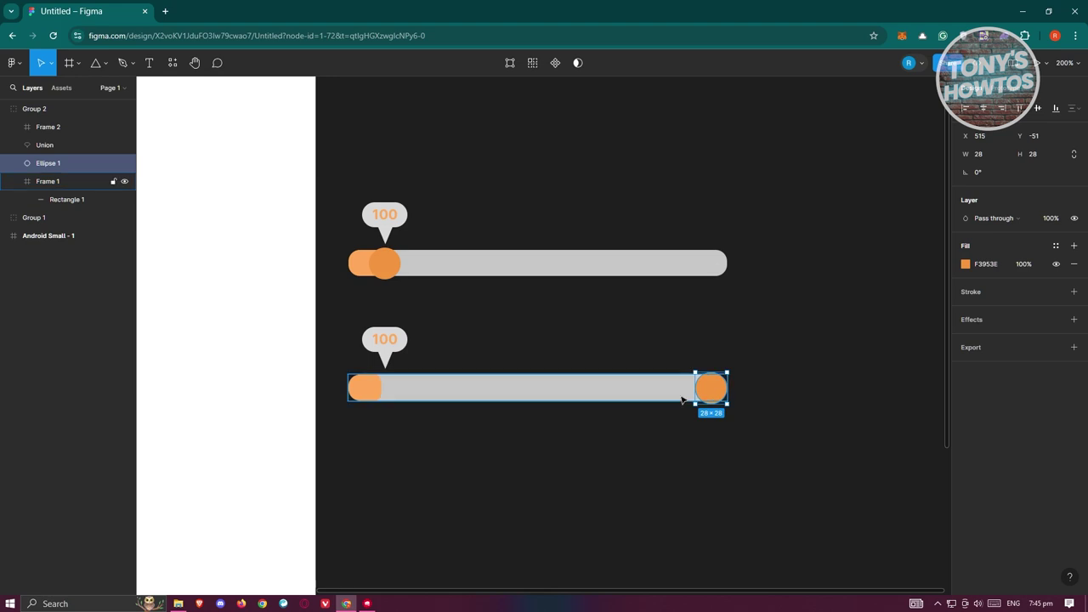
left_click(369, 389)
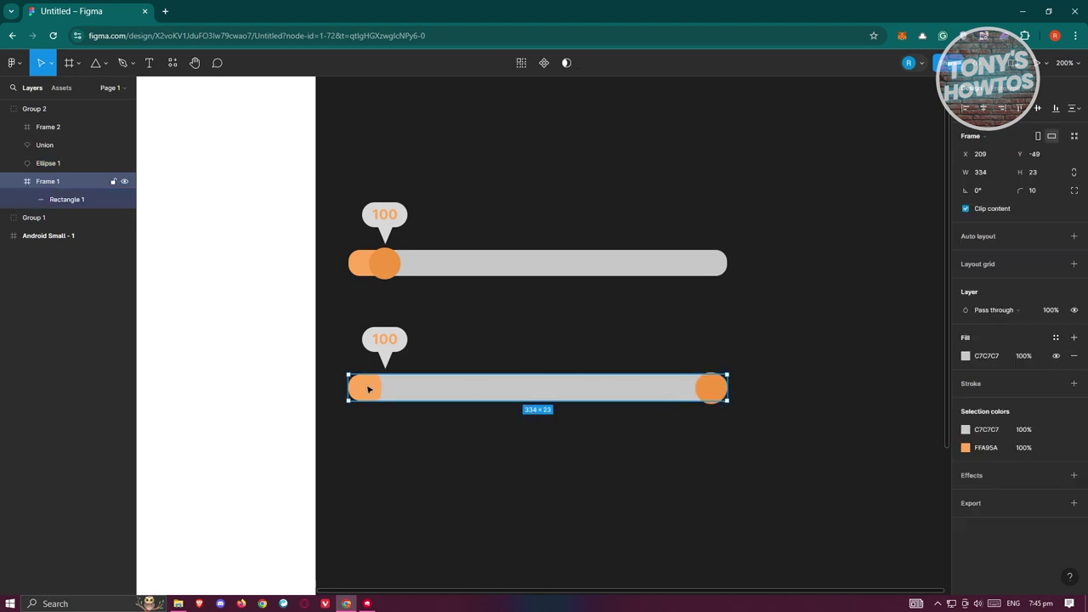
left_click(372, 393)
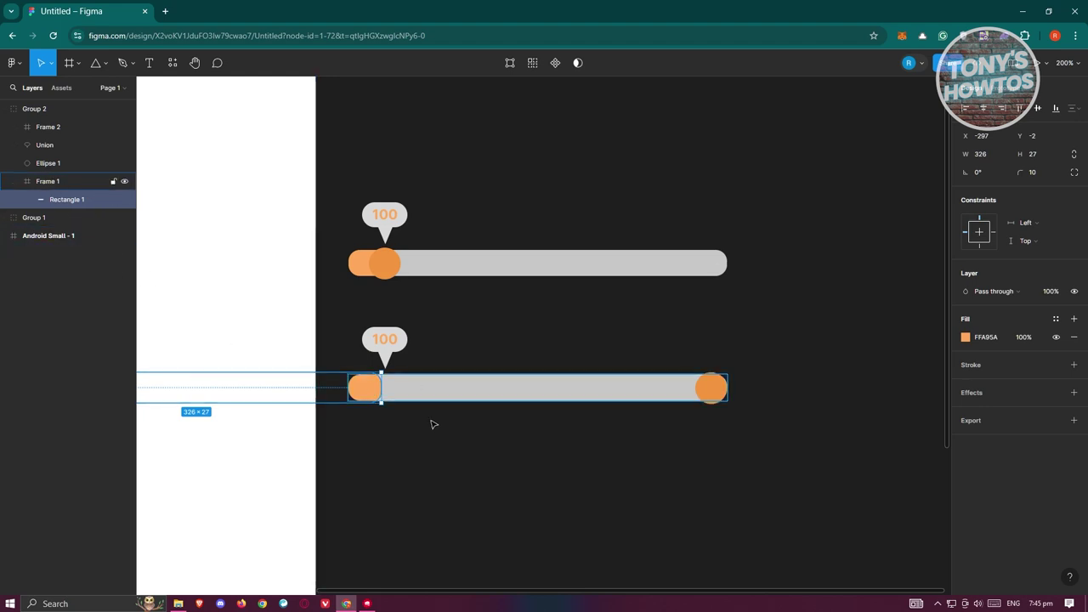
left_click_drag(380, 389, 461, 403)
key("ctrl+z")
left_click_drag(372, 389, 705, 382)
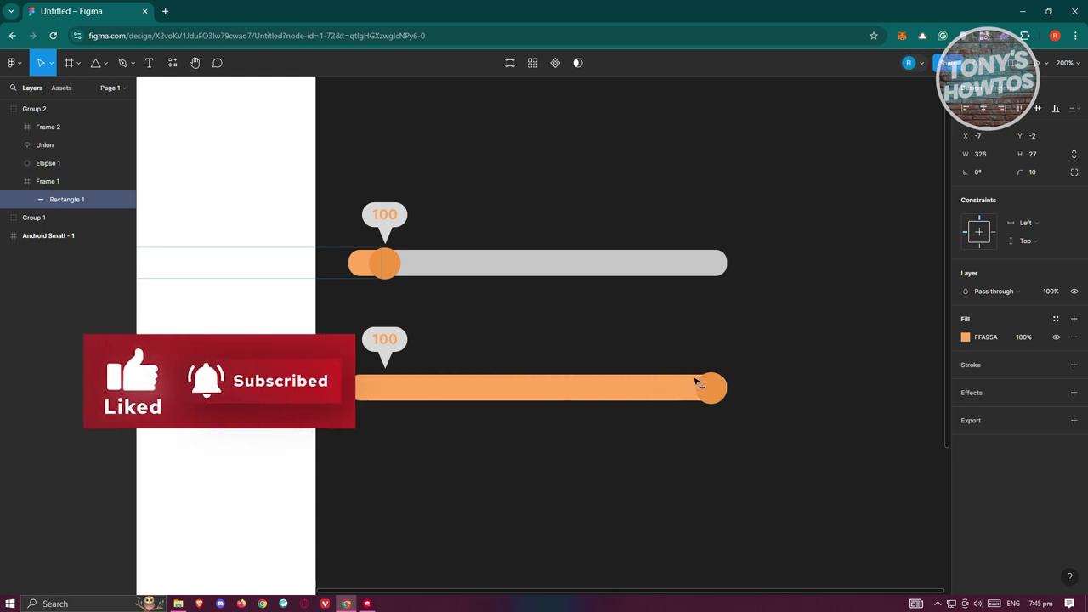
left_click(787, 403)
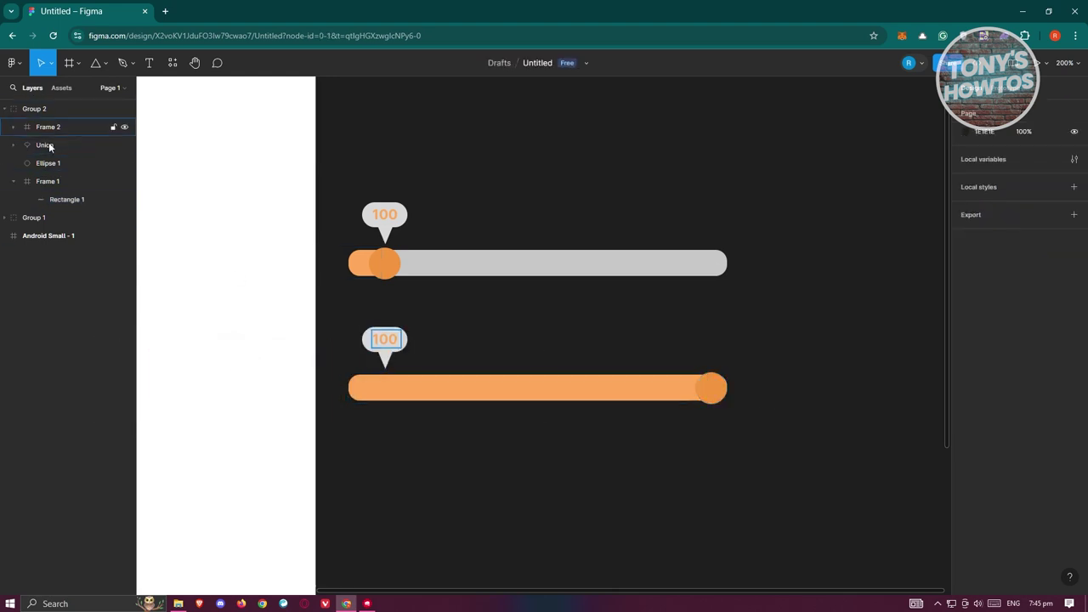
Move the lower slider's callout shape together with its number frame to sit above the knob at the right end
left_click(75, 145)
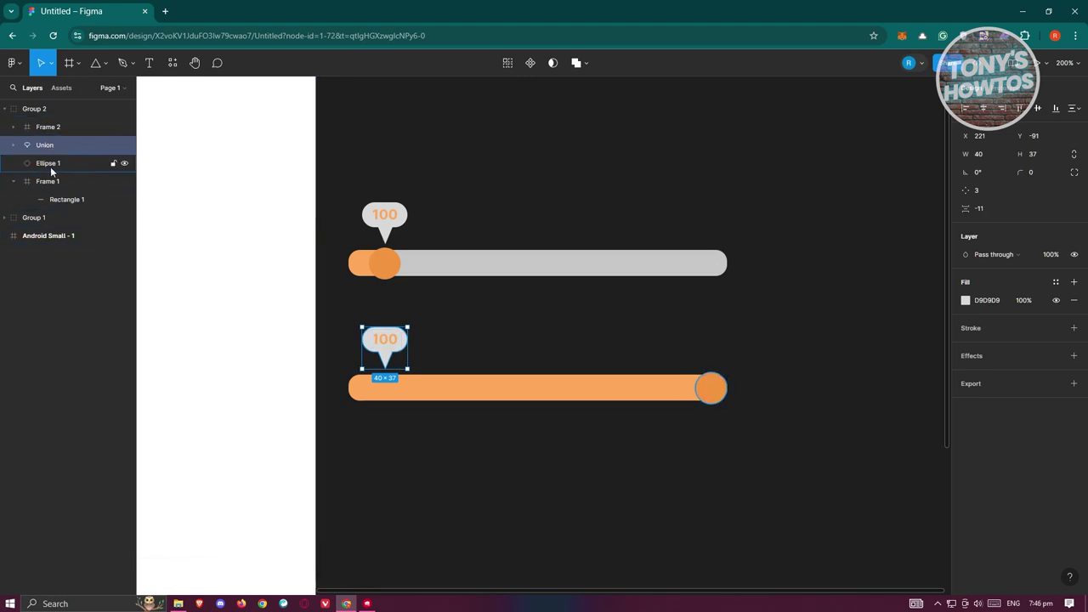
left_click(55, 128, "shift")
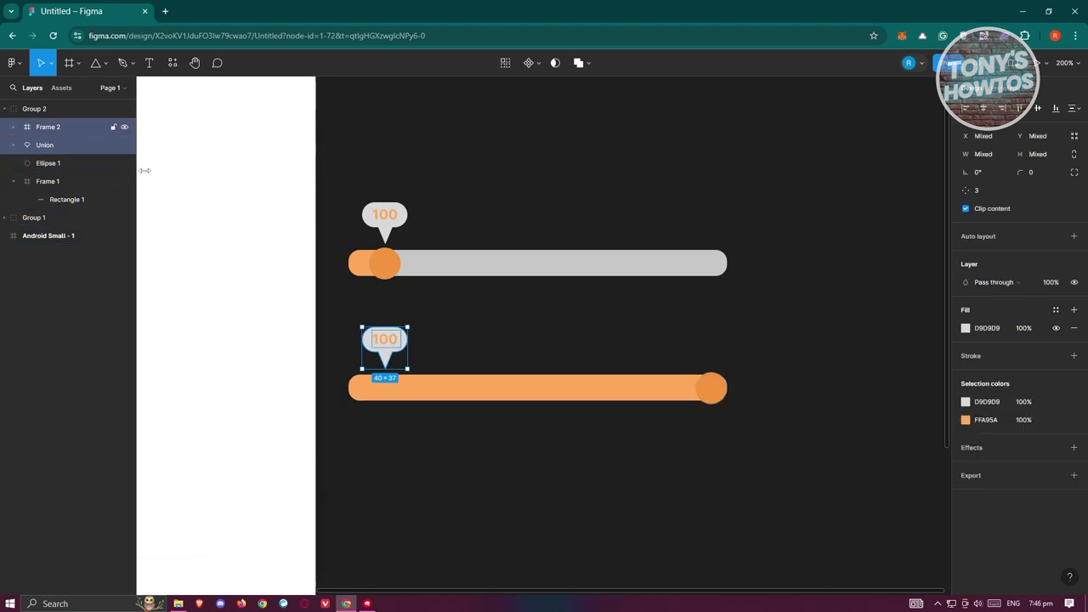
left_click_drag(390, 344, 715, 349)
Shift the number list inside the lower callout's frame up to Y -120 to show 900
left_click(51, 127)
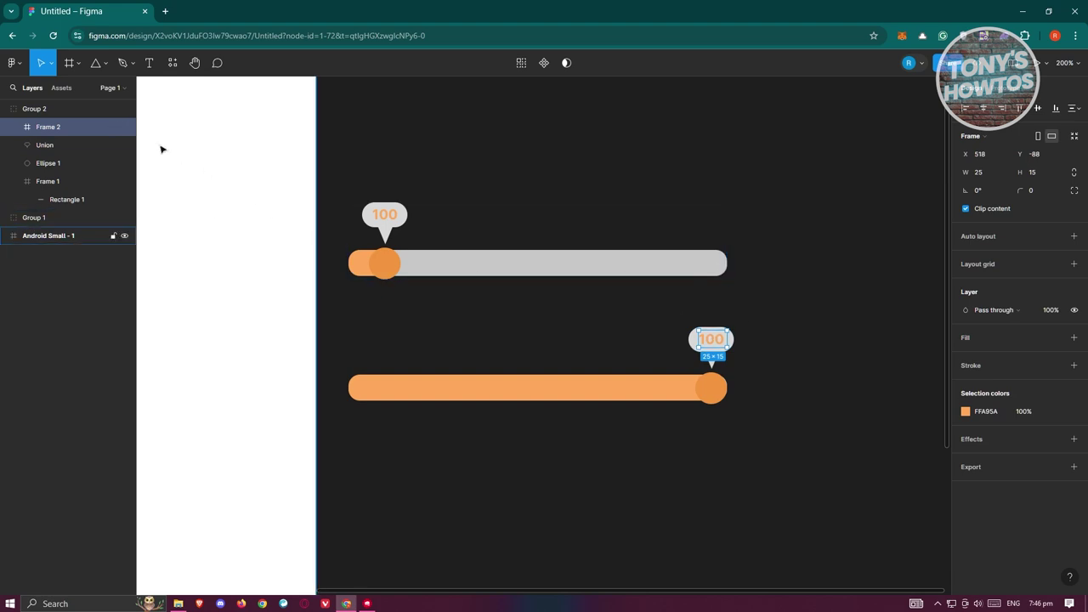
left_click(11, 127)
left_click(69, 145)
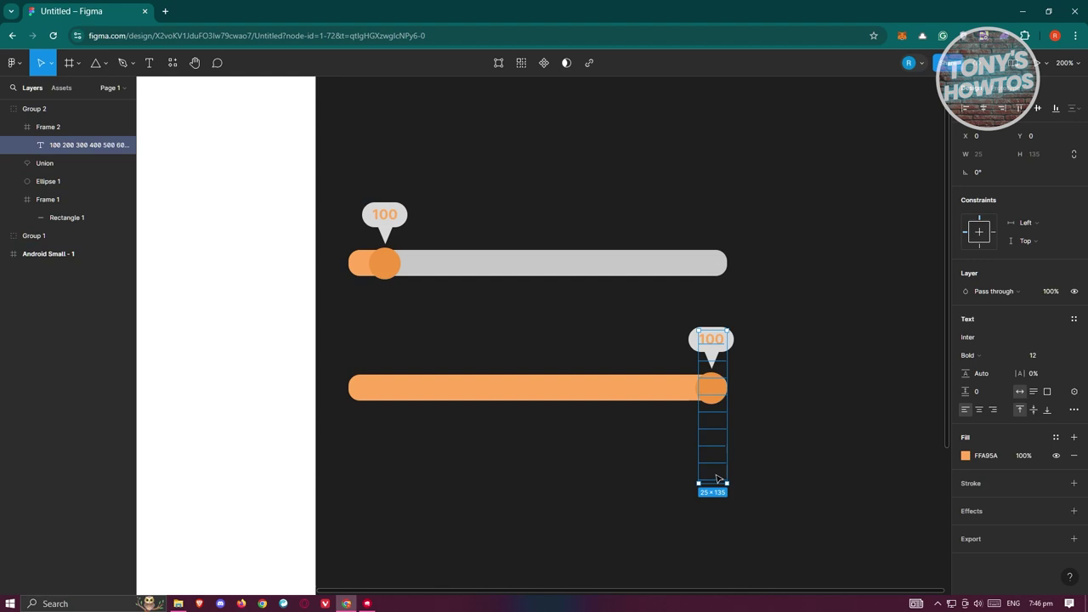
left_click_drag(721, 473, 717, 340)
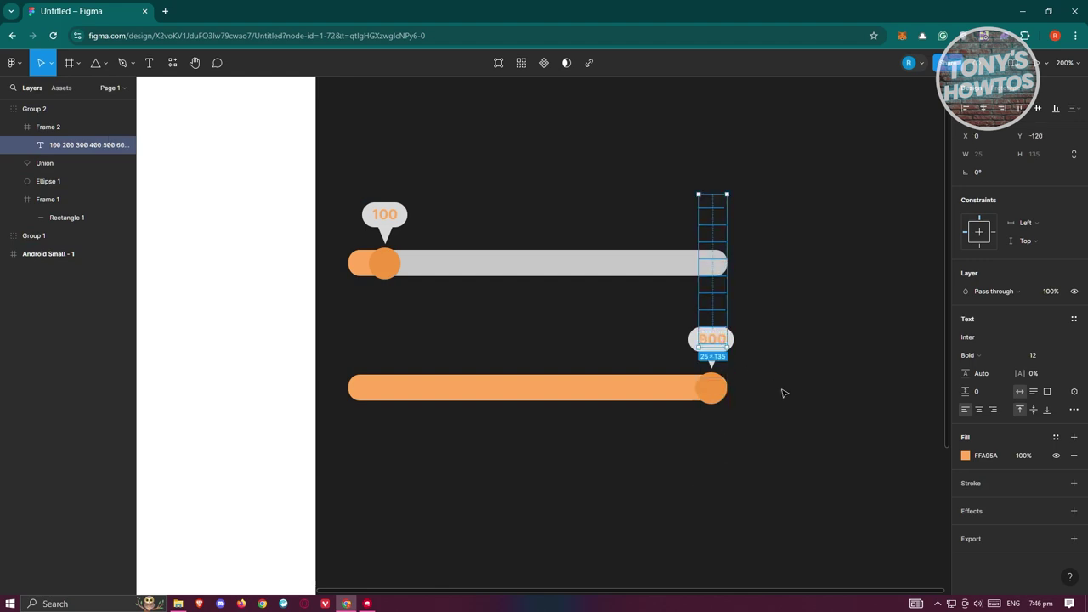
left_click(814, 449)
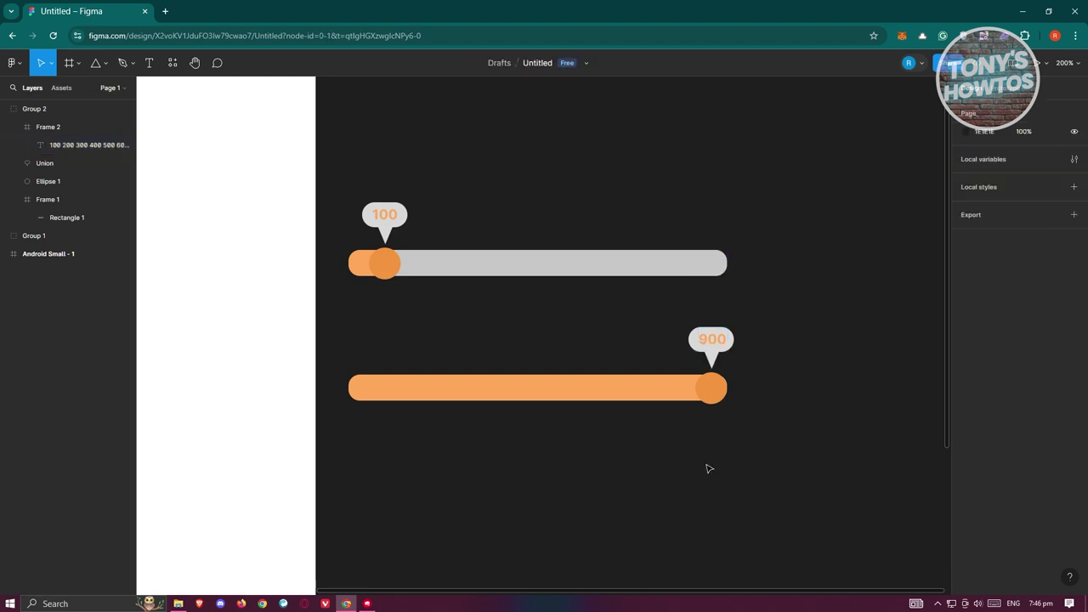
Combine the 100 and 900 slider groups into one component set
left_click_drag(327, 169, 799, 500)
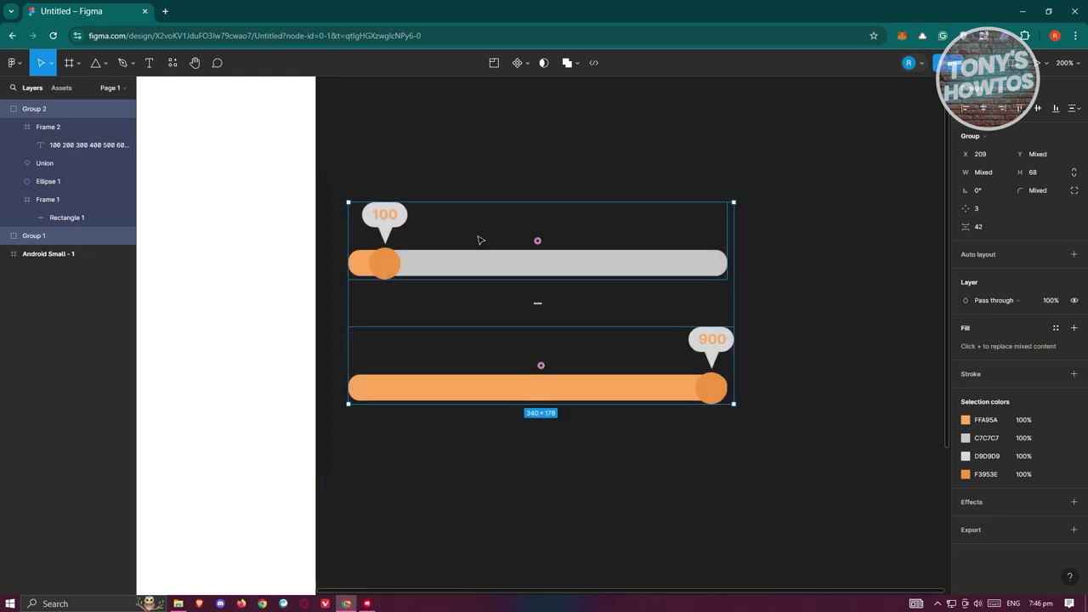
left_click(525, 68)
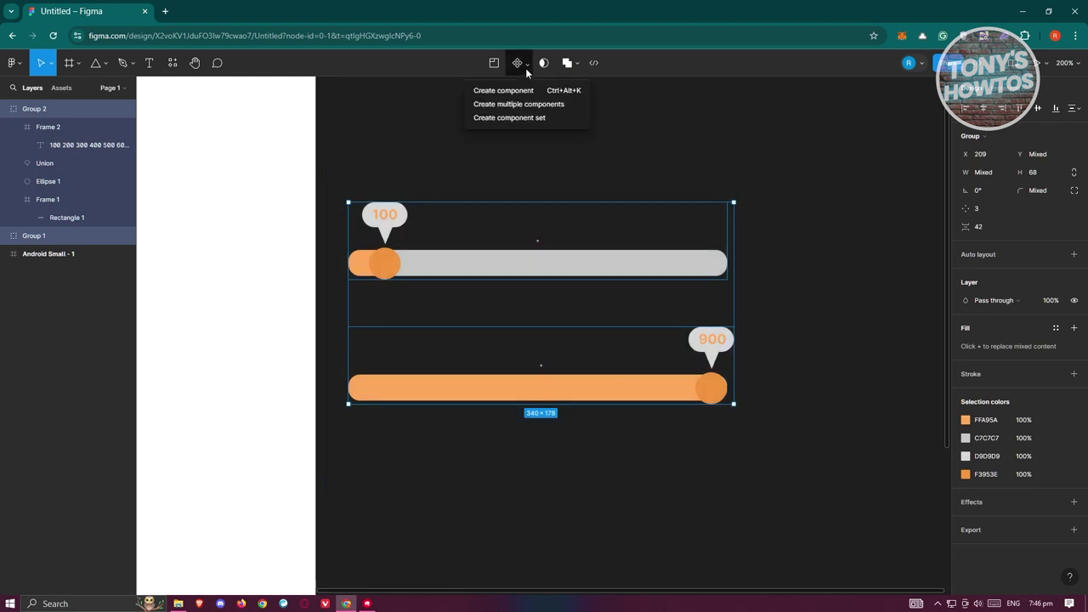
left_click(509, 119)
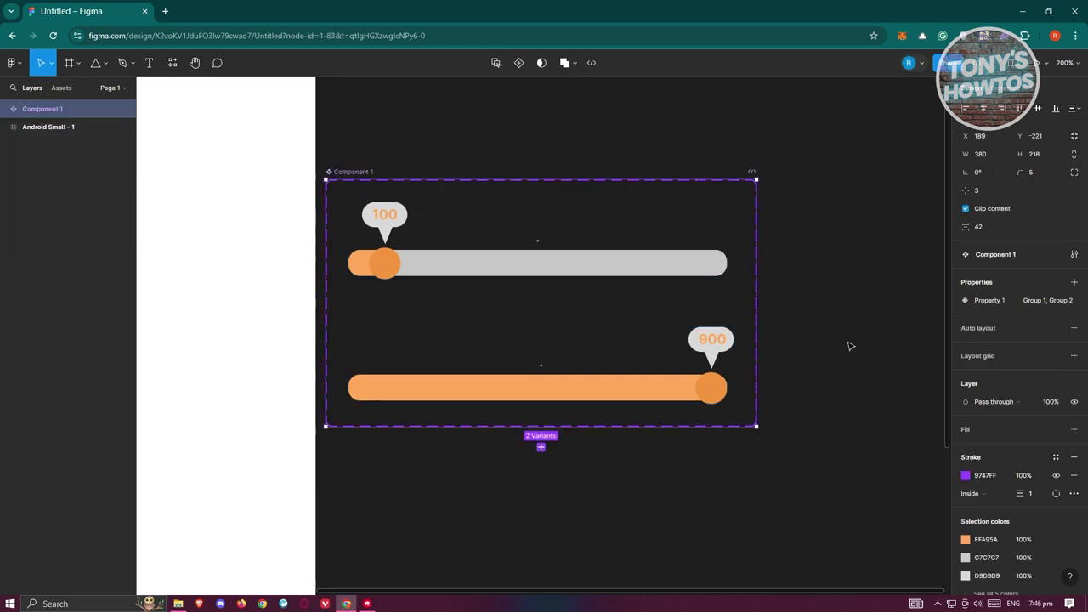
Add a prototype connection from the upper slider's knob to the lower slider variant, Group 2
left_click(493, 270)
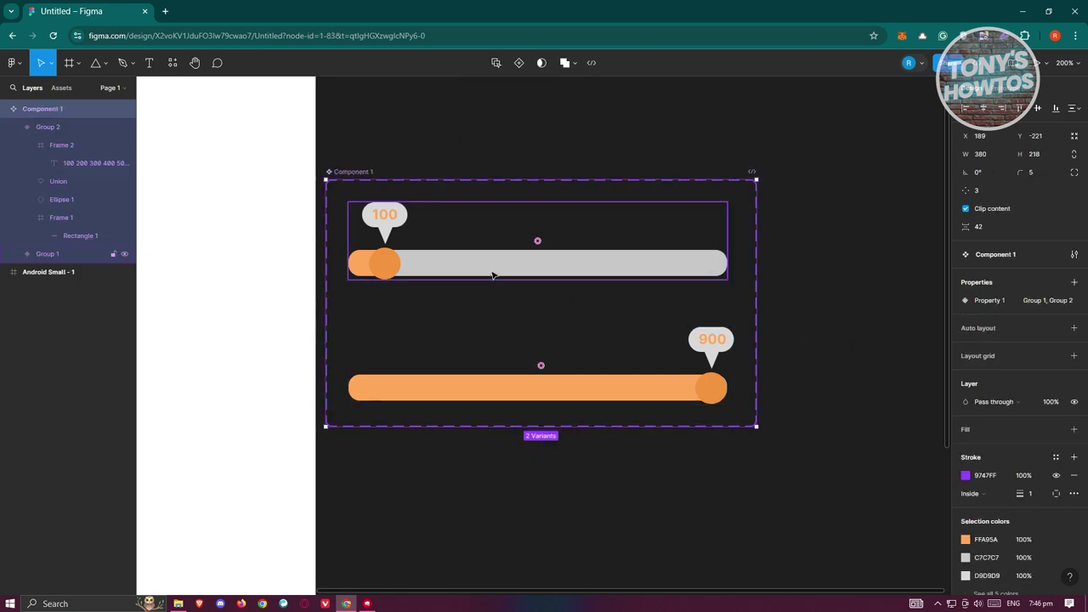
left_click(389, 270)
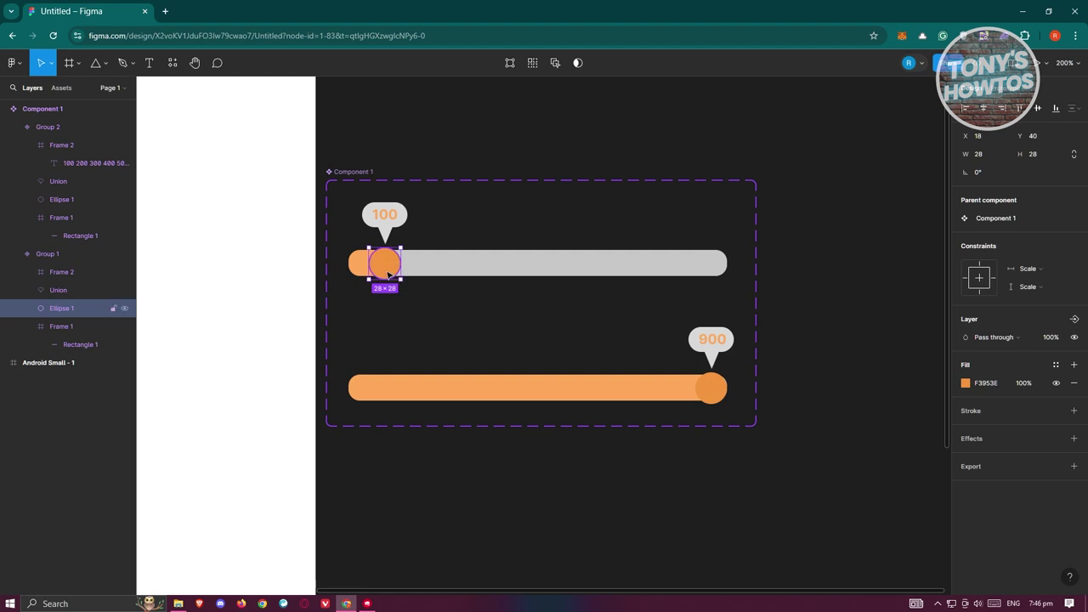
left_click(1006, 92)
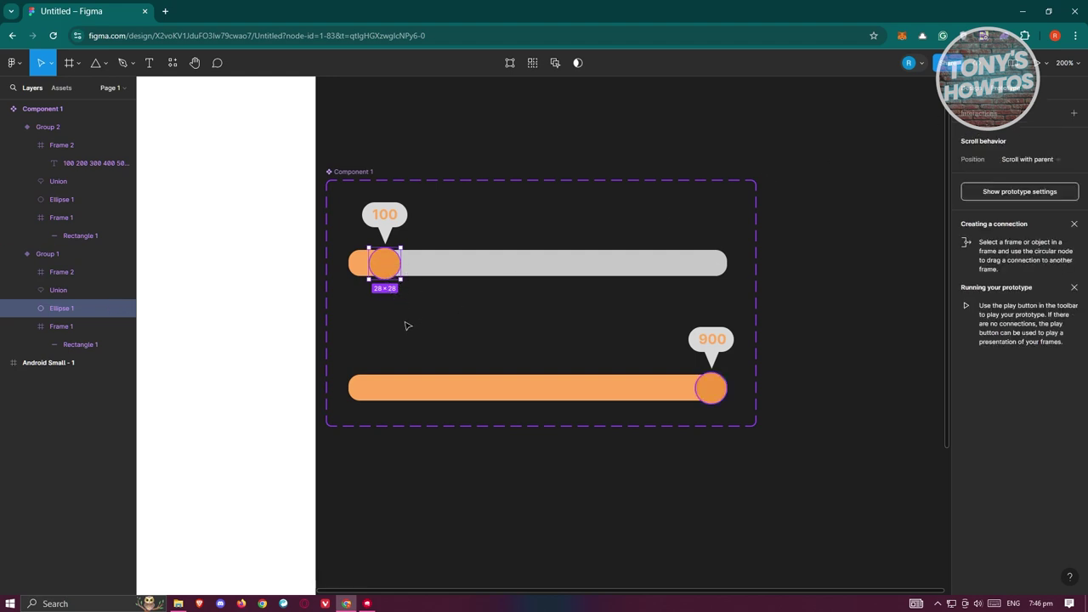
left_click_drag(385, 279, 640, 360)
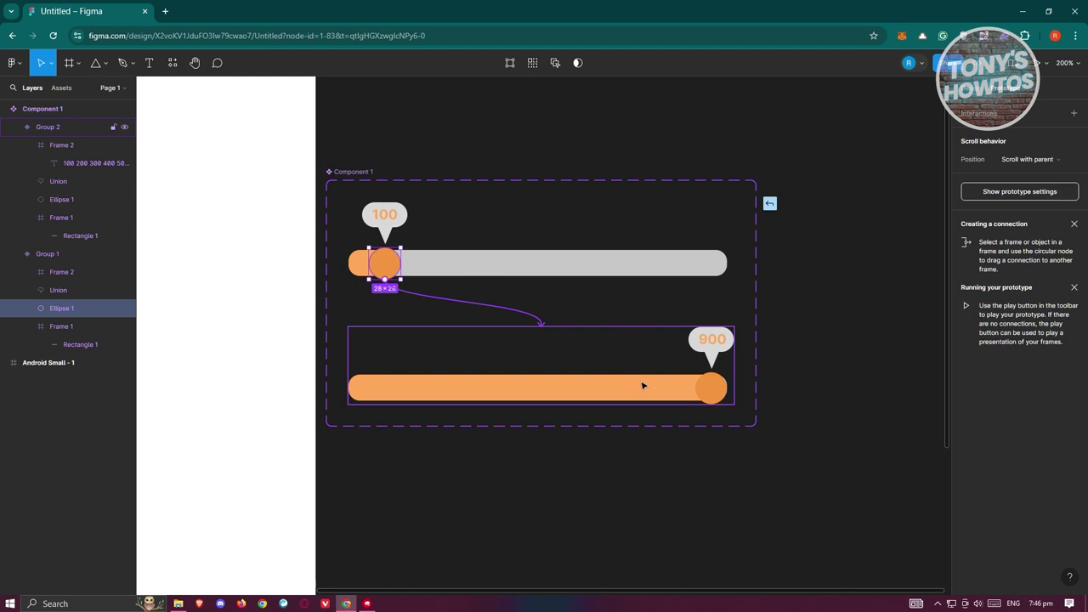
left_click_drag(647, 374, 649, 372)
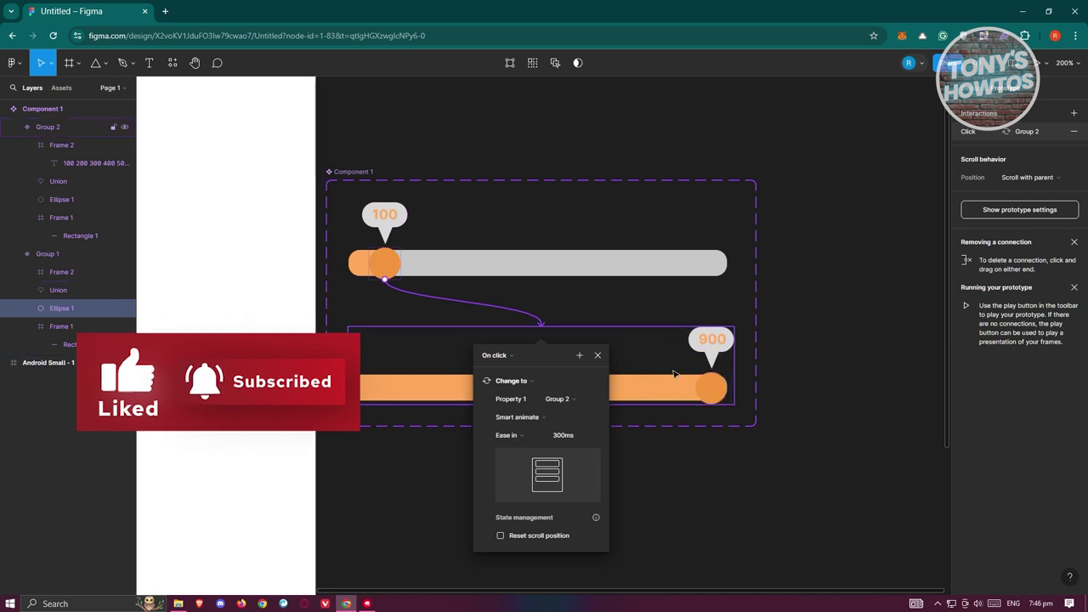
Set the upper knob's interaction to trigger On drag, with Smart animate and Ease in
left_click(501, 358)
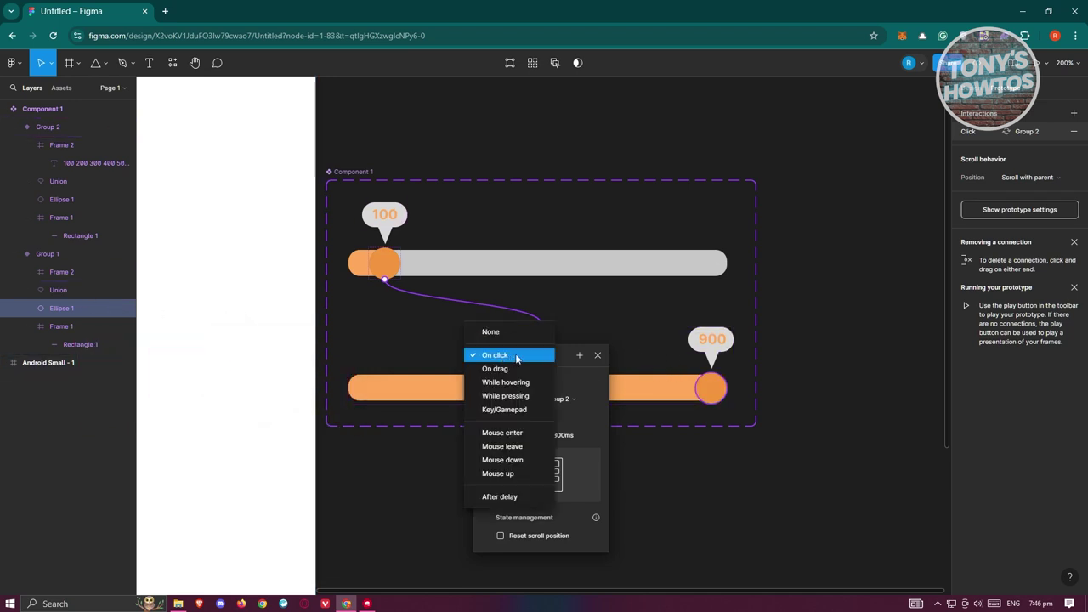
left_click(500, 371)
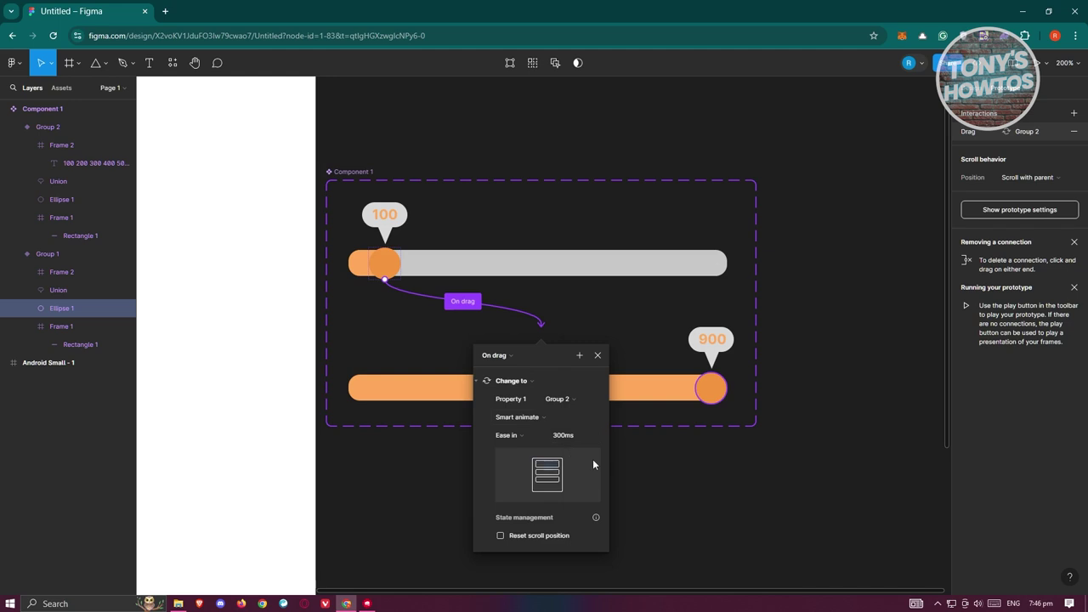
left_click(539, 420)
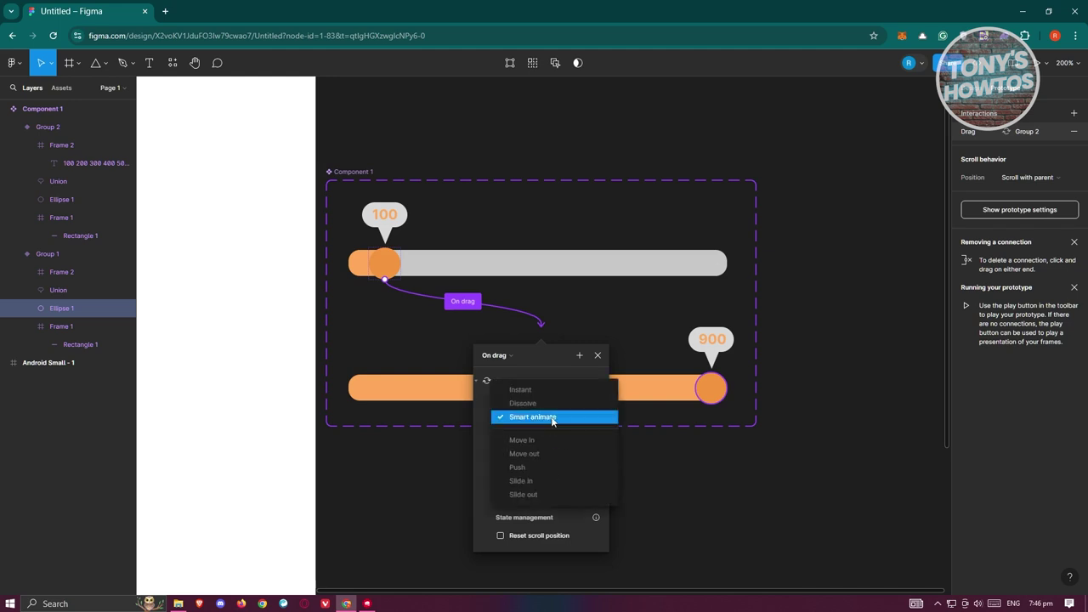
left_click(555, 420)
left_click(522, 439)
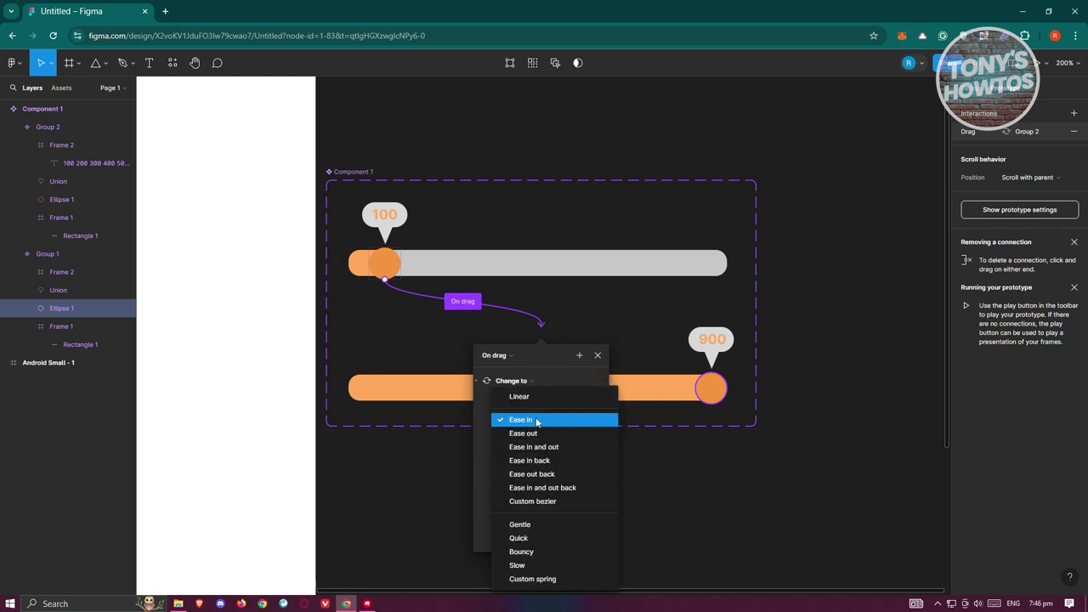
left_click(536, 421)
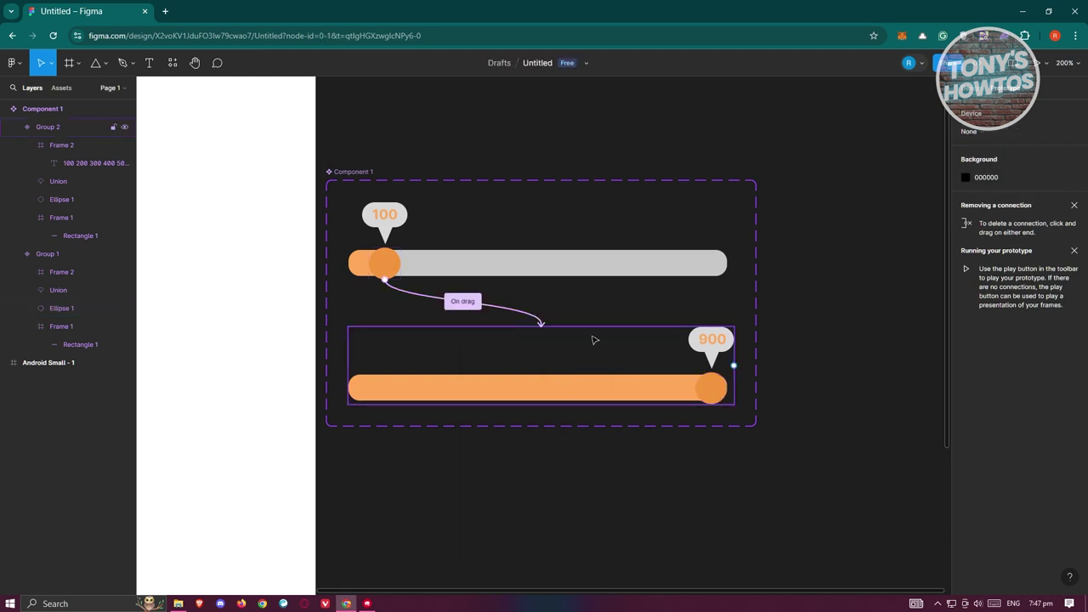
Connect the lower slider's knob back to the upper variant, Group 1, with an On drag trigger, Smart animate and Ease in
double_click(717, 394)
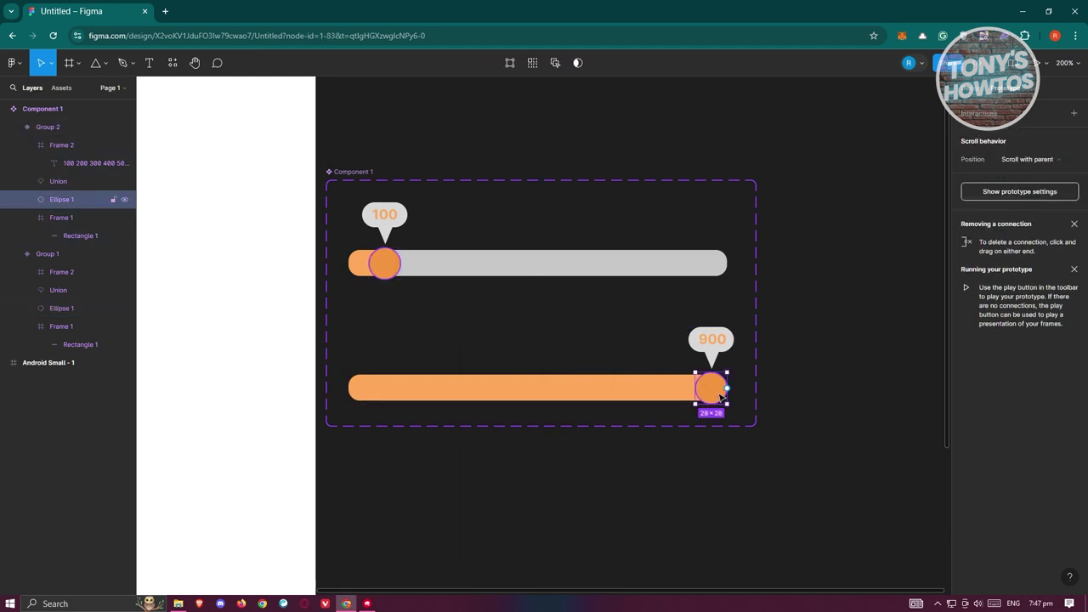
left_click_drag(711, 372, 502, 276)
left_click(501, 308)
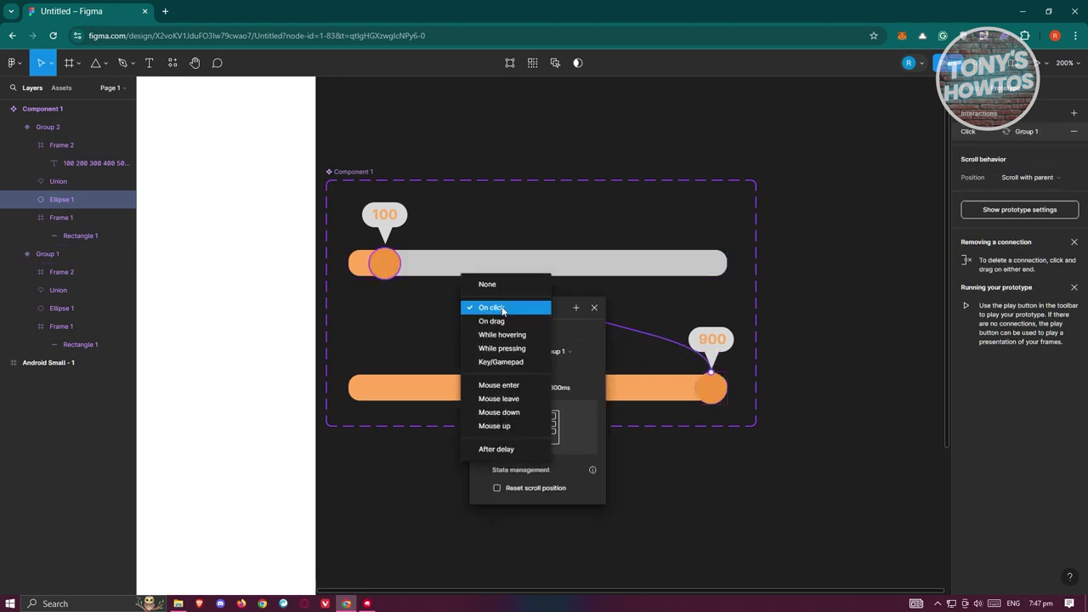
left_click(503, 322)
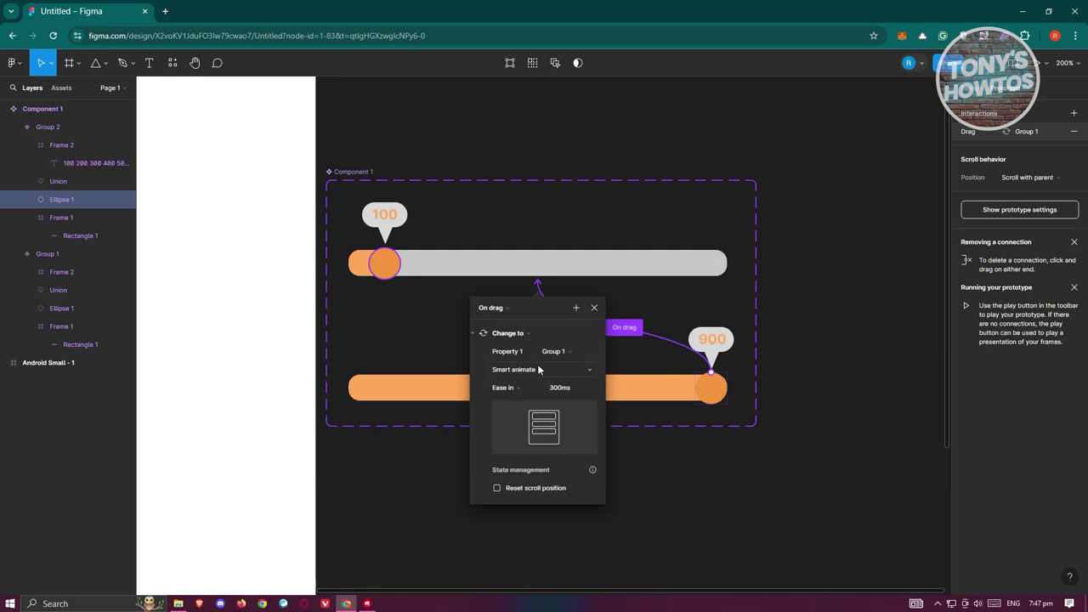
left_click(524, 387)
left_click(522, 387)
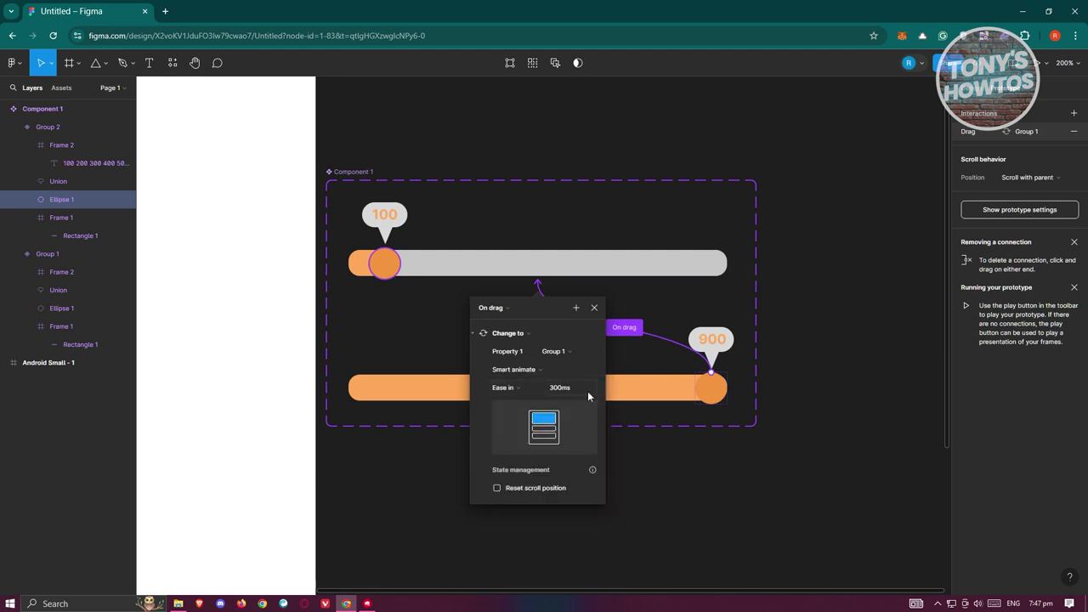
left_click(757, 367)
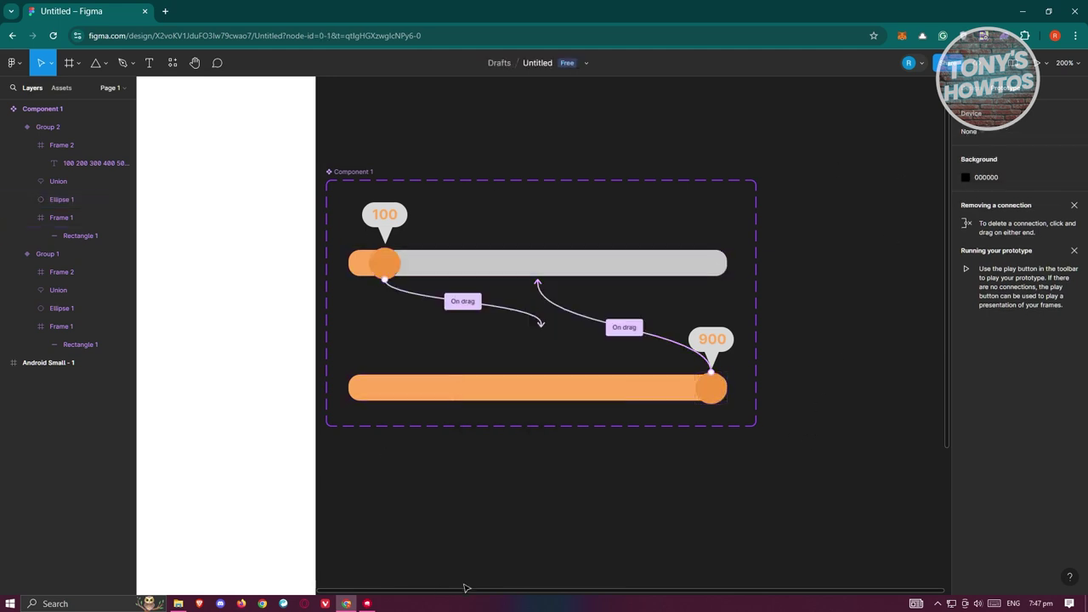
Place an instance of Component 1 on the Android Small - 1 frame and position it so the whole slider fits within the frame's width
scroll(577, 516, "left", 10)
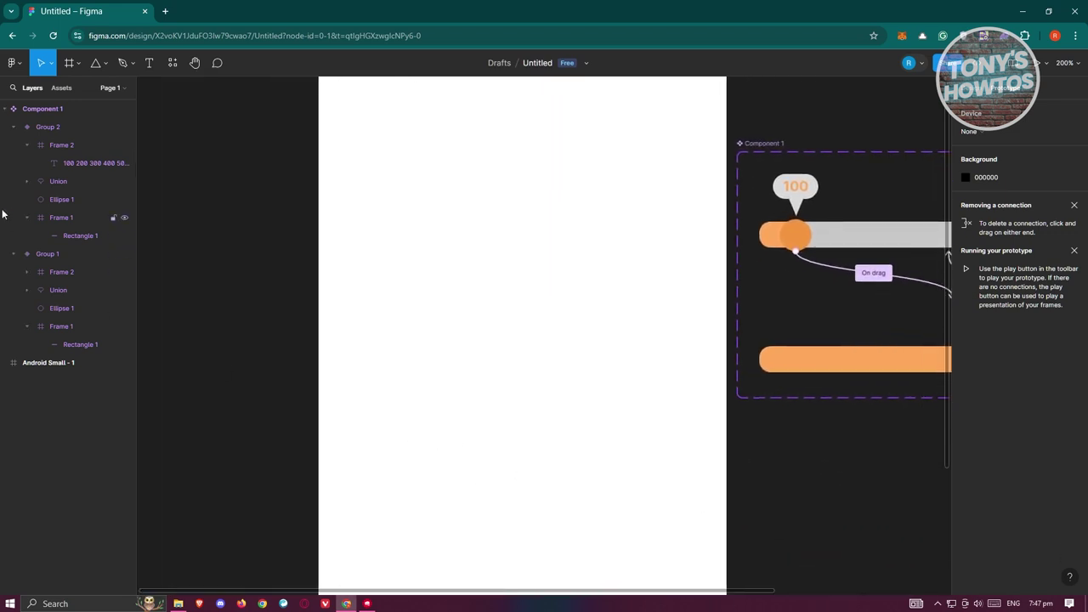
left_click(59, 88)
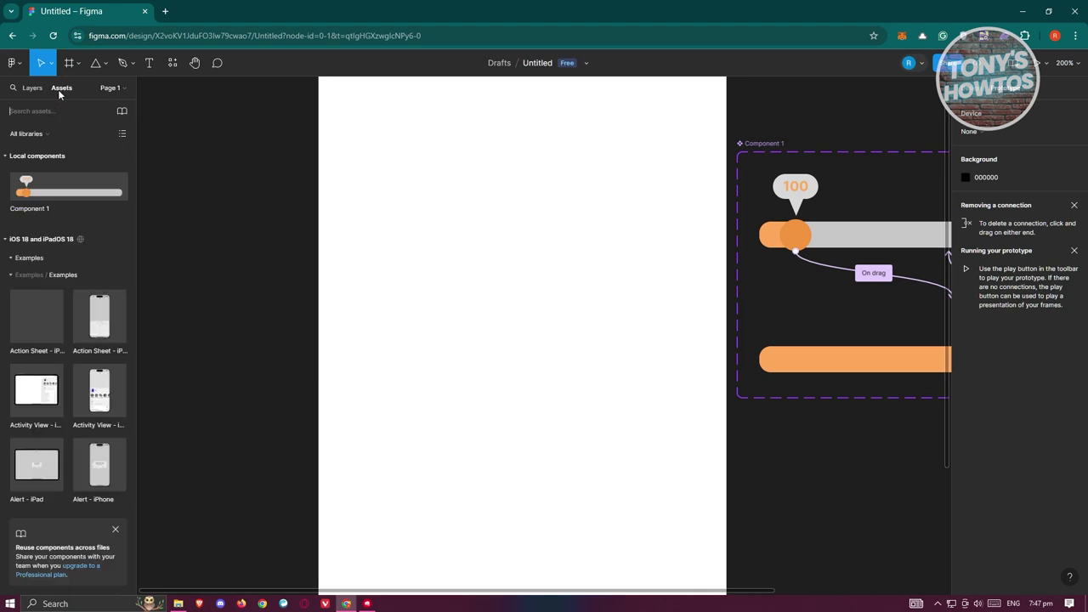
left_click_drag(72, 189, 509, 237)
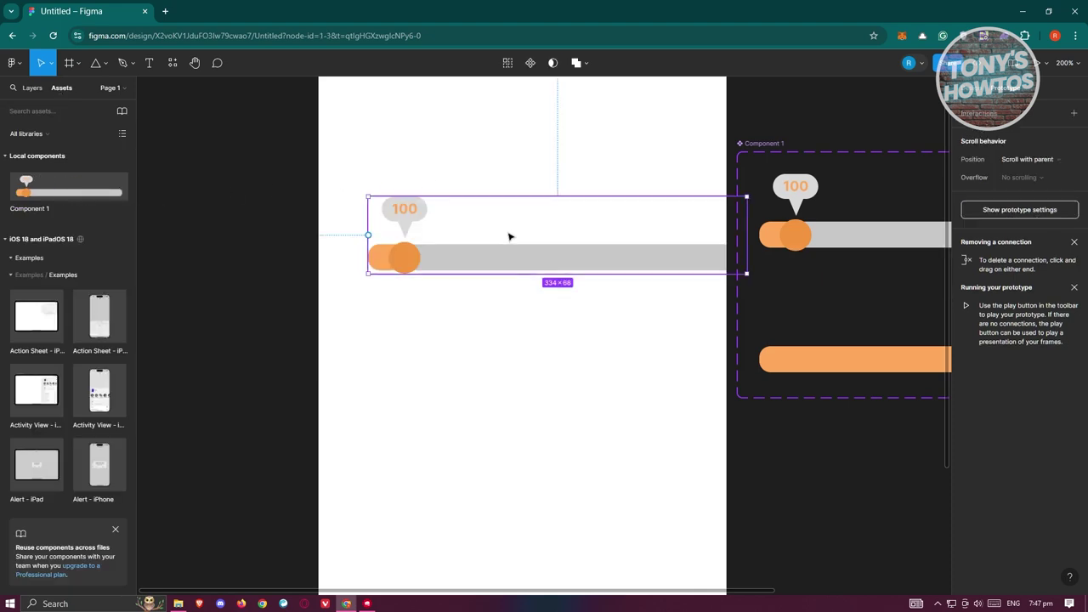
left_click_drag(656, 250, 634, 267)
left_click(633, 267)
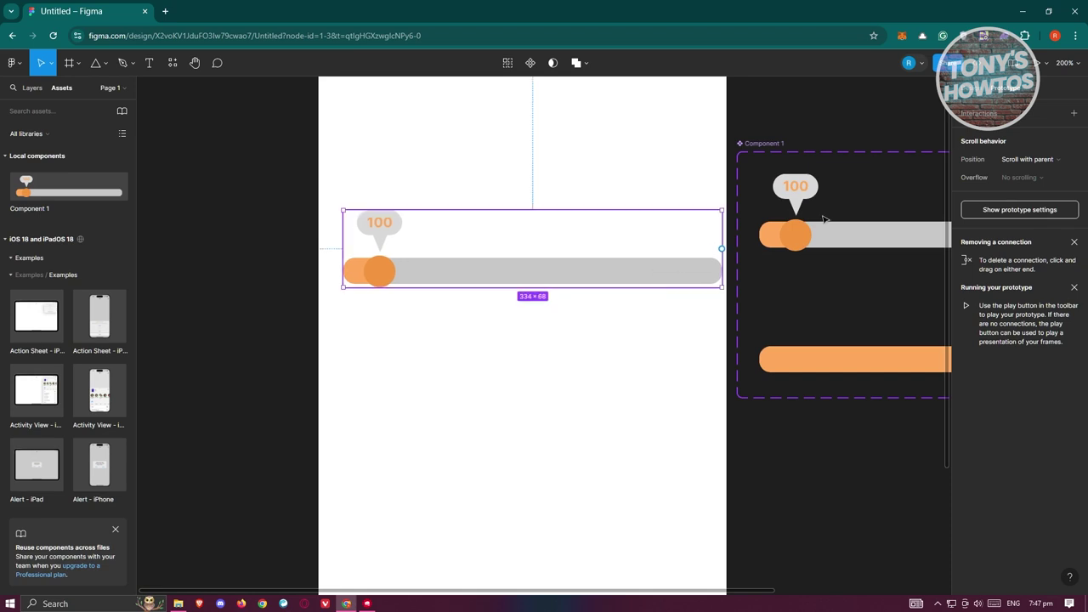
Present the prototype and test the slider by sliding its knob along the track
left_click(1041, 62)
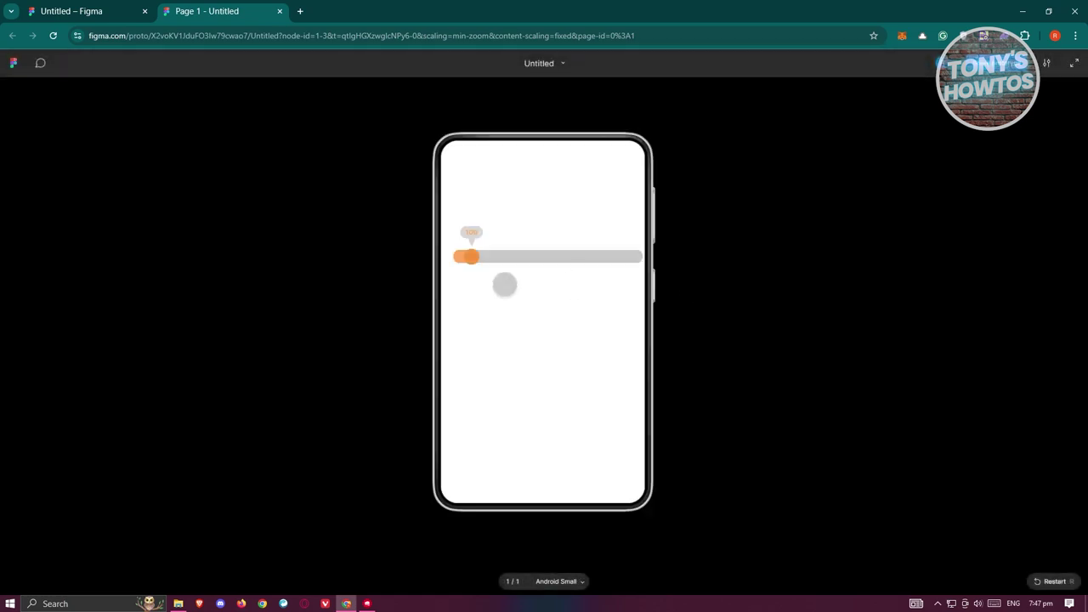
mouse_move(467, 256)
left_mouse_down()
mouse_move(634, 259)
mouse_move(489, 258)
mouse_move(481, 267)
left_mouse_up()
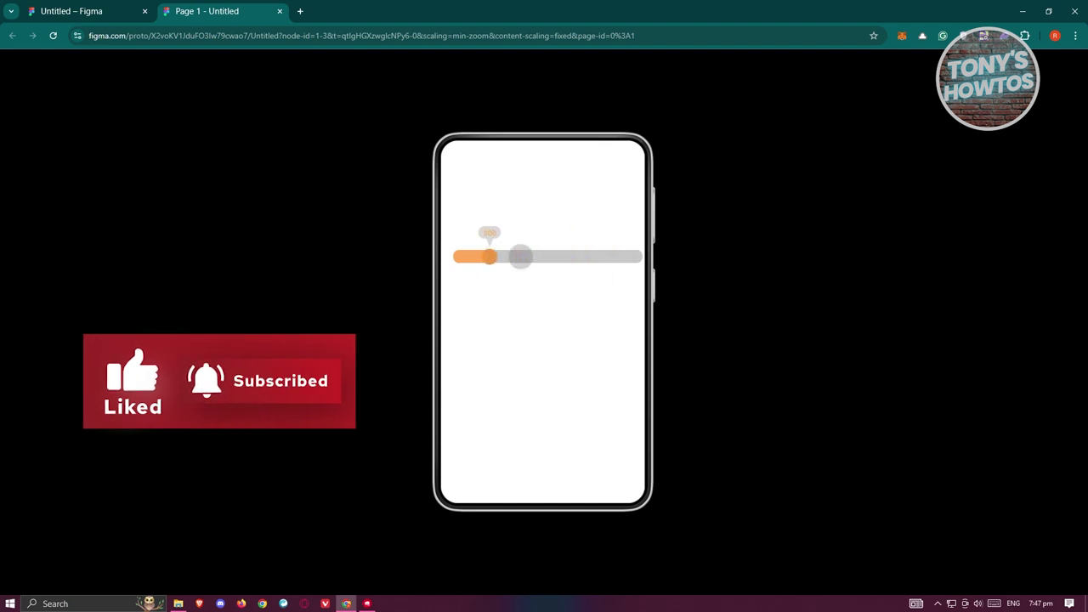